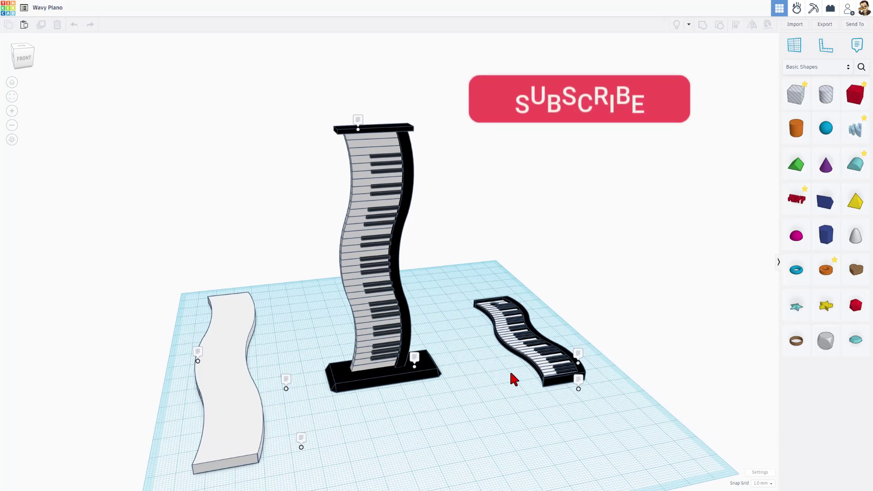
# Step: Examine the white wavy slab beside the finished wavy piano models
pyautogui.moveTo(513, 380); pyautogui.dragTo(550, 364, button='right')
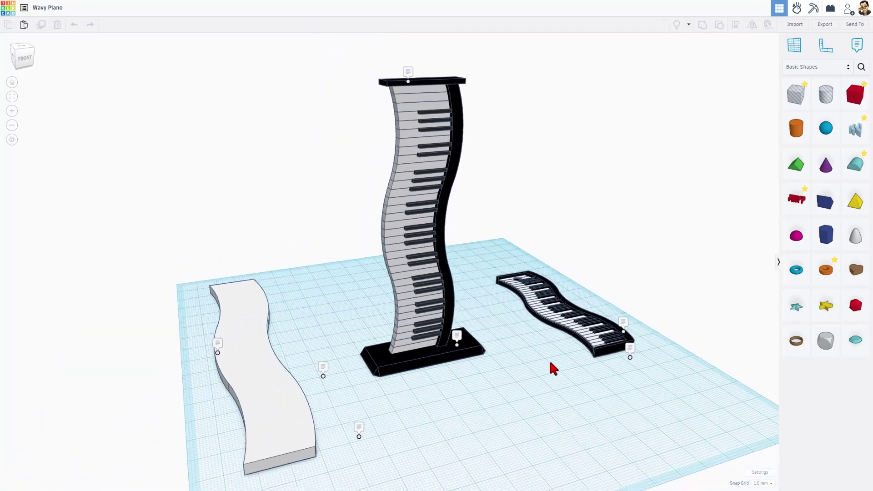
pyautogui.moveTo(326, 351)
pyautogui.mouseDown(button='right')
pyautogui.moveTo(337, 331)
pyautogui.moveTo(325, 347)
pyautogui.moveTo(244, 351)
pyautogui.mouseUp(button='right')
pyautogui.click(245, 353)
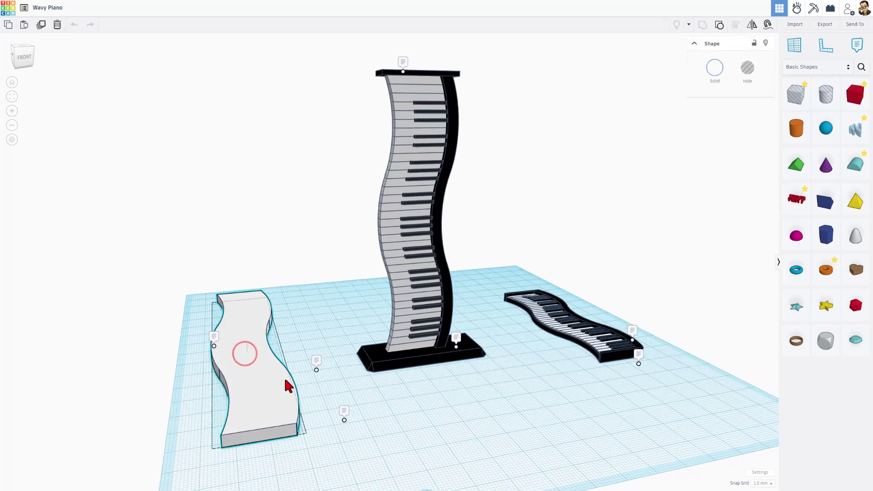
pyautogui.moveTo(285, 380); pyautogui.dragTo(250, 372, button='right')
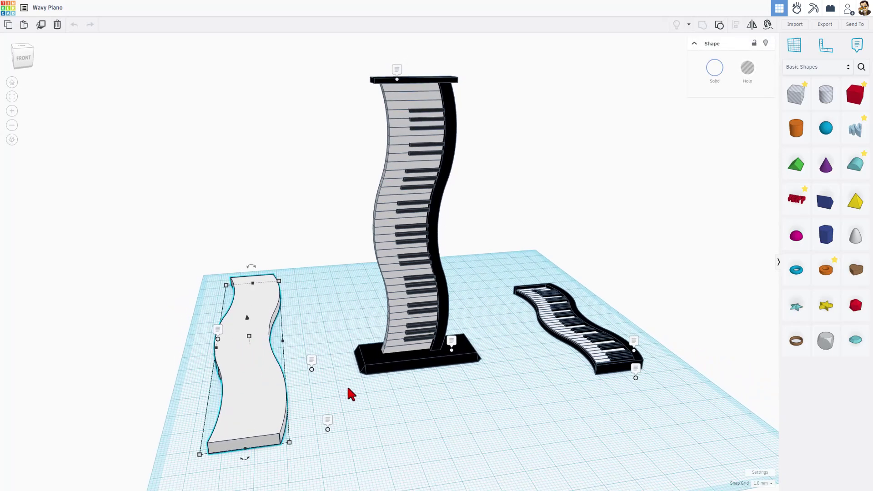
pyautogui.click(353, 396)
pyautogui.moveTo(353, 396); pyautogui.dragTo(361, 402, button='right')
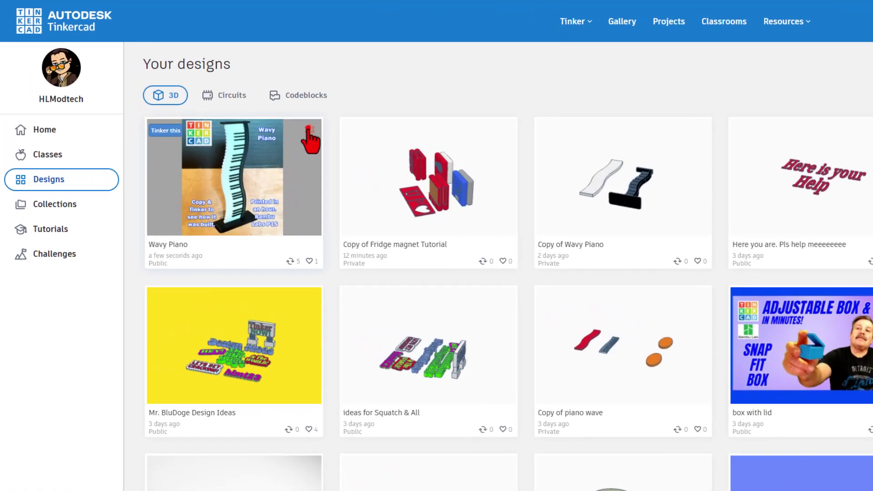
# Step: Make a copy of the Wavy Piano design and open it for editing
pyautogui.click(308, 129)
pyautogui.click(282, 151)
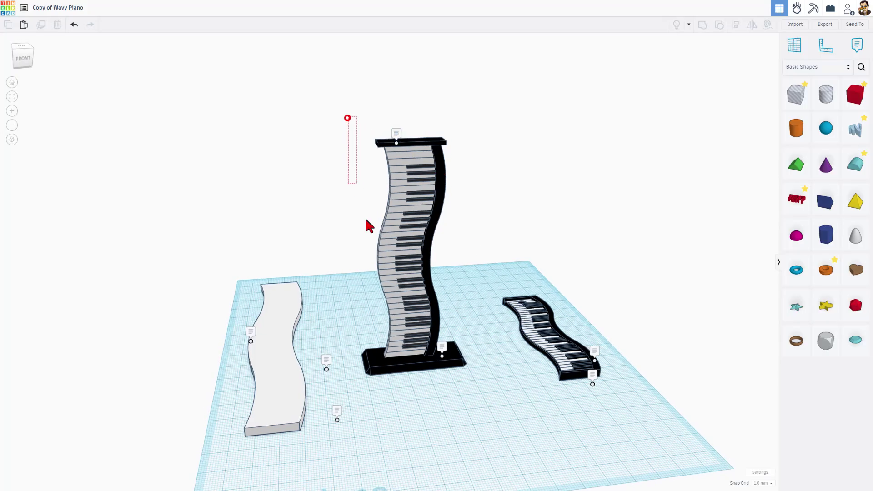
# Step: Place a duplicate of the white wavy slab beside the original and ungroup it into its component shapes
pyautogui.moveTo(366, 220); pyautogui.dragTo(511, 292)
pyautogui.moveTo(367, 328)
pyautogui.mouseDown(button='right')
pyautogui.moveTo(257, 310)
pyautogui.moveTo(326, 300)
pyautogui.moveTo(304, 292)
pyautogui.mouseUp(button='right')
pyautogui.click(278, 305)
pyautogui.click(302, 286)
pyautogui.hotkey('ctrl', 'd')
pyautogui.hotkey('shift', 'Right')
pyautogui.hotkey('shift', 'Right')
pyautogui.click(719, 28)
pyautogui.click(441, 308)
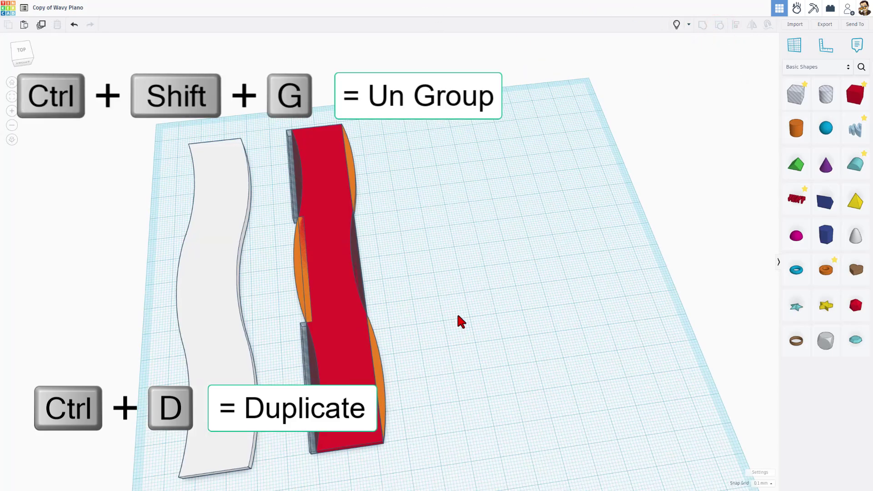
pyautogui.moveTo(459, 317); pyautogui.dragTo(444, 335, button='right')
# Step: Duplicate the orange curved sliver on the red slab's upper right edge and move the copy clear of the slab
pyautogui.click(357, 152)
pyautogui.hotkey('ctrl', 'd')
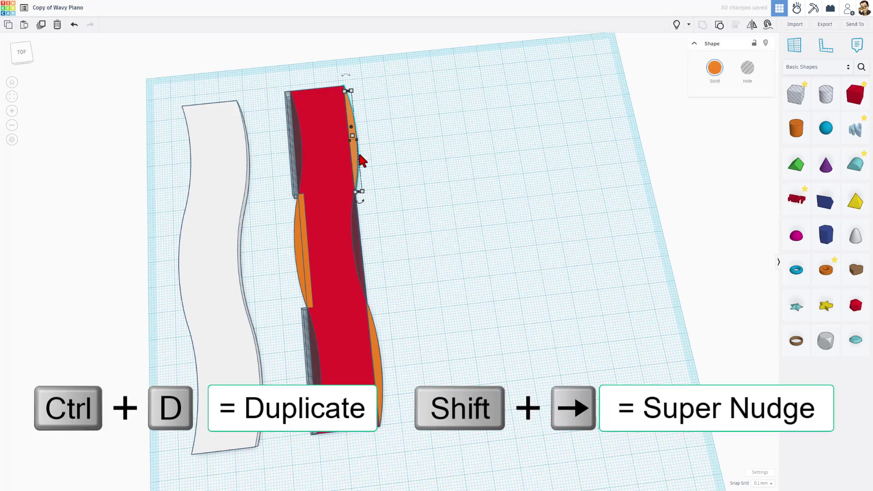
pyautogui.hotkey('shift', 'Right')
pyautogui.hotkey('shift', 'Right')
pyautogui.hotkey('shift', 'Right')
pyautogui.hotkey('shift', 'Right')
pyautogui.hotkey('shift', 'Right')
pyautogui.hotkey('shift', 'Right')
pyautogui.hotkey('shift', 'Right')
pyautogui.hotkey('shift', 'Right')
pyautogui.hotkey('shift', 'Right')
pyautogui.hotkey('shift', 'Right')
# Step: Ungroup the copied sliver to examine its cylinder and box hole, and group them again
pyautogui.click(719, 24)
pyautogui.click(552, 186)
pyautogui.click(405, 136)
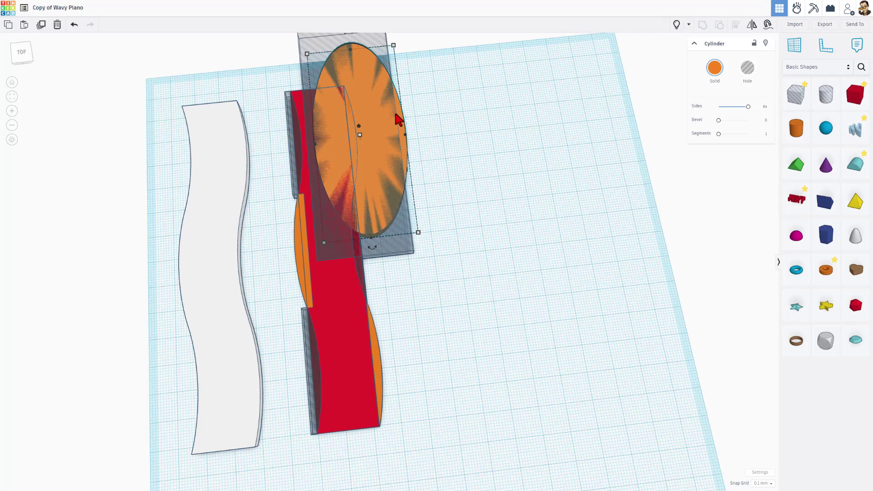
pyautogui.moveTo(421, 88); pyautogui.dragTo(389, 120)
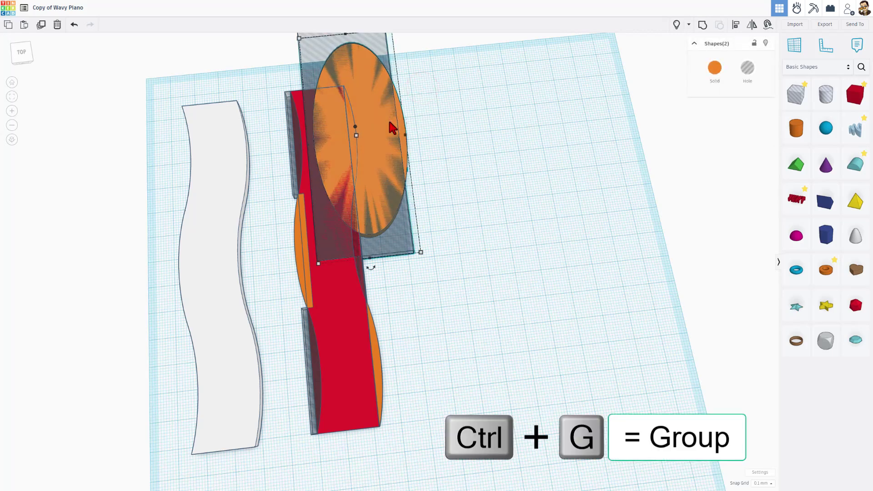
pyautogui.hotkey('ctrl', 'g')
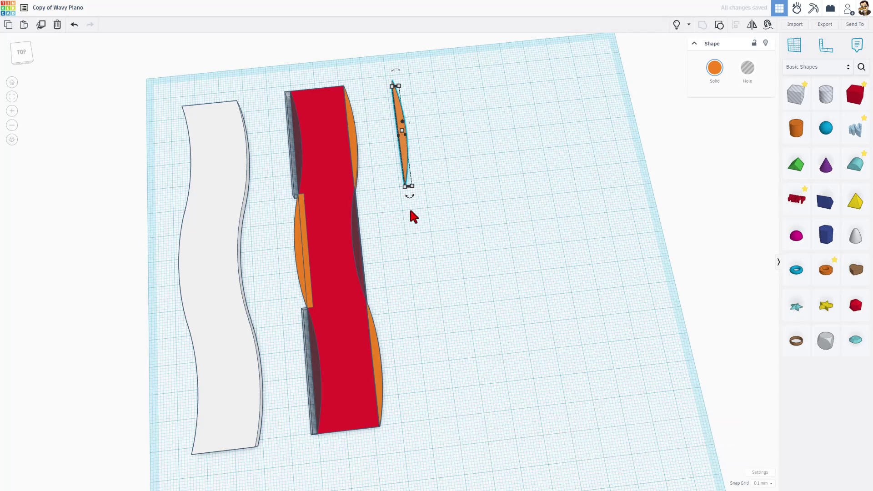
# Step: Place a ruler at the lower end of the copied sliver and set the sliver's two in-plane offsets to 0
pyautogui.press('r')
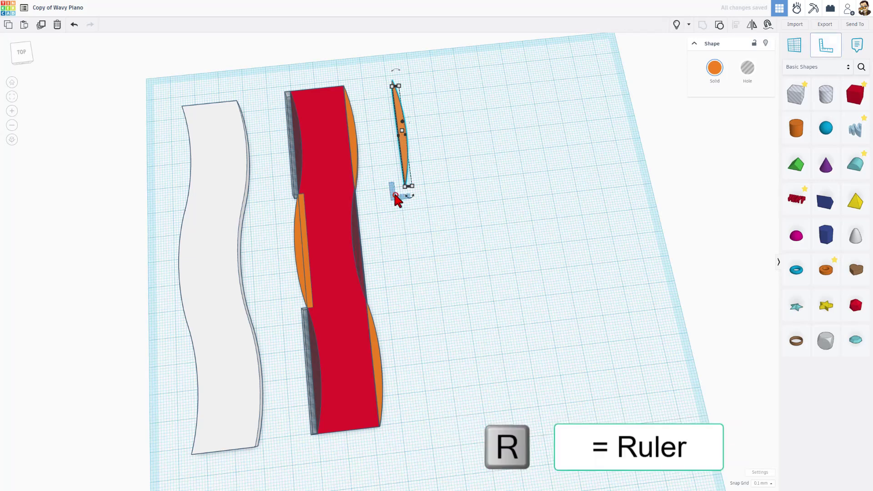
pyautogui.click(395, 194)
pyautogui.click(403, 231)
pyautogui.write('0')
pyautogui.press('Return')
pyautogui.click(344, 197)
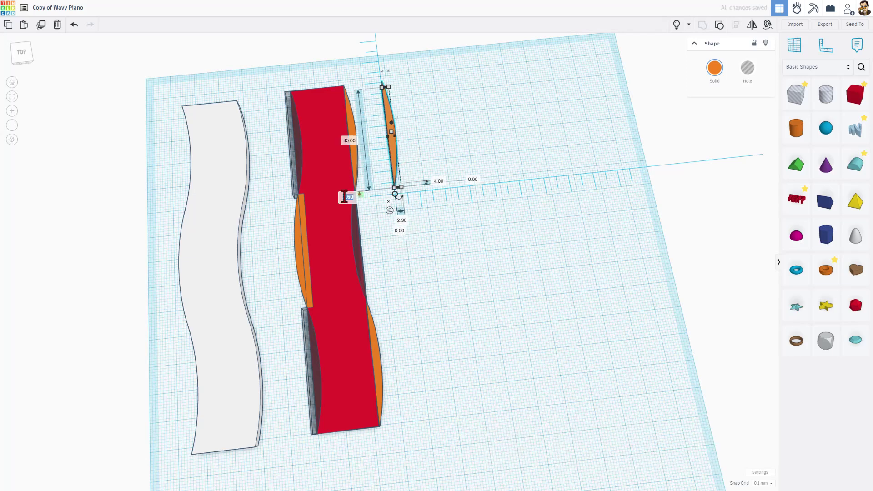
pyautogui.write('0')
pyautogui.press('Return')
# Step: Duplicate the sliver and position the copy directly below it at a lengthwise ruler offset of -45 mm
pyautogui.hotkey('ctrl', 'd')
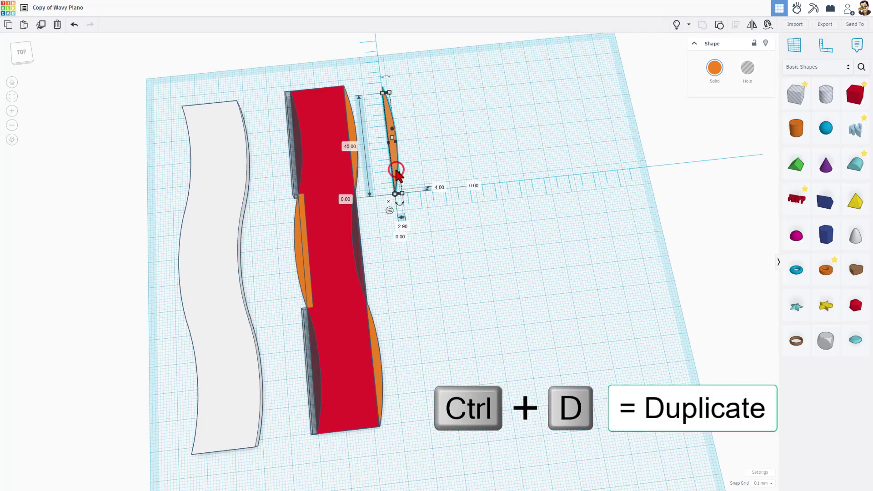
pyautogui.hotkey('shift', 'Down')
pyautogui.hotkey('shift', 'Down')
pyautogui.hotkey('shift', 'Down')
pyautogui.hotkey('shift', 'Down')
pyautogui.hotkey('shift', 'Down')
pyautogui.hotkey('shift', 'Down')
pyautogui.hotkey('shift', 'Down')
pyautogui.hotkey('shift', 'Down')
pyautogui.hotkey('shift', 'Down')
pyautogui.hotkey('shift', 'Down')
pyautogui.hotkey('shift', 'Down')
pyautogui.hotkey('shift', 'Down')
pyautogui.hotkey('shift', 'Down')
pyautogui.hotkey('shift', 'Down')
pyautogui.hotkey('shift', 'Down')
pyautogui.hotkey('shift', 'Down')
pyautogui.hotkey('shift', 'Down')
pyautogui.hotkey('shift', 'Down')
pyautogui.hotkey('shift', 'Down')
pyautogui.hotkey('shift', 'Down')
pyautogui.click(346, 225)
pyautogui.write('45')
pyautogui.press('Return')
# Step: Mirror the lower sliver sideways and set its sideways ruler offset to -2.9 mm
pyautogui.click(751, 25)
pyautogui.click(418, 315)
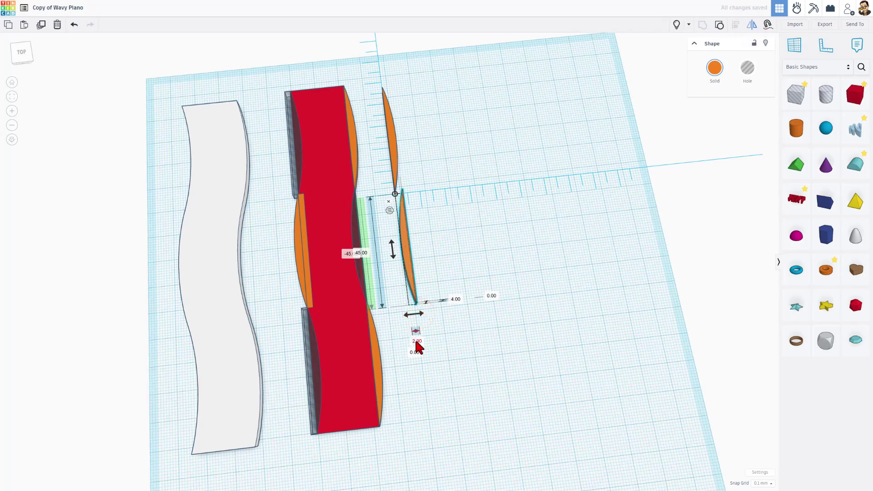
pyautogui.write('-2.9')
pyautogui.press('Return')
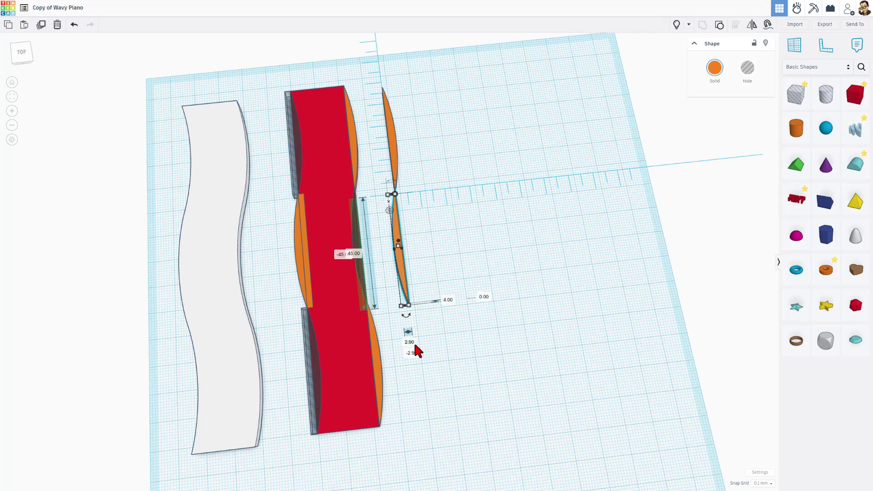
# Step: Repeat the duplication to add a third sliver below the mirrored one, and turn the middle sliver into a hole
pyautogui.hotkey('ctrl', 'd')
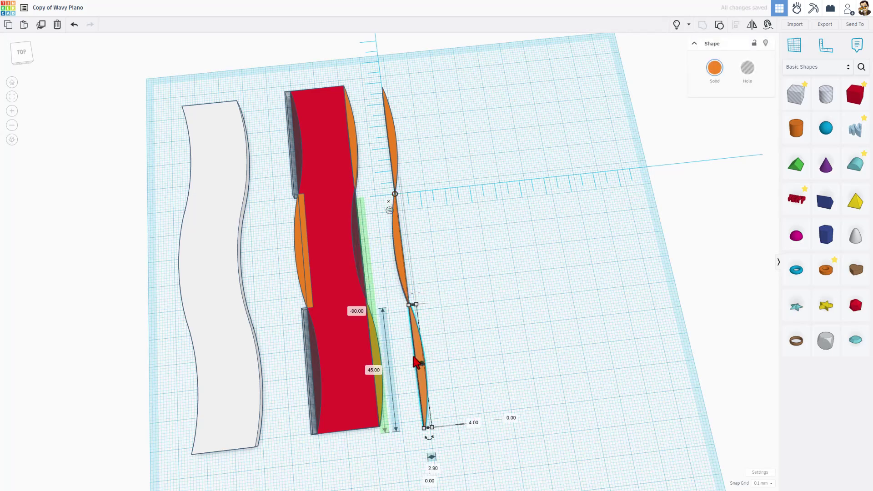
pyautogui.click(429, 237)
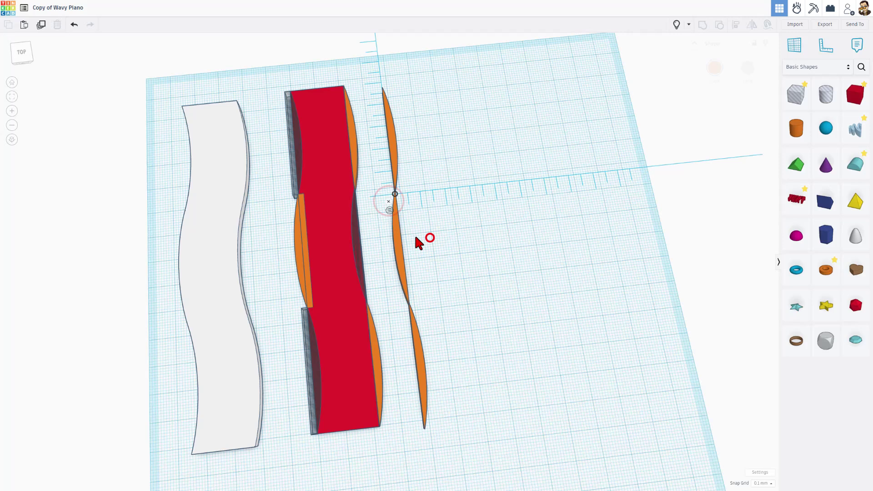
pyautogui.click(396, 241)
pyautogui.click(397, 226)
pyautogui.click(456, 282)
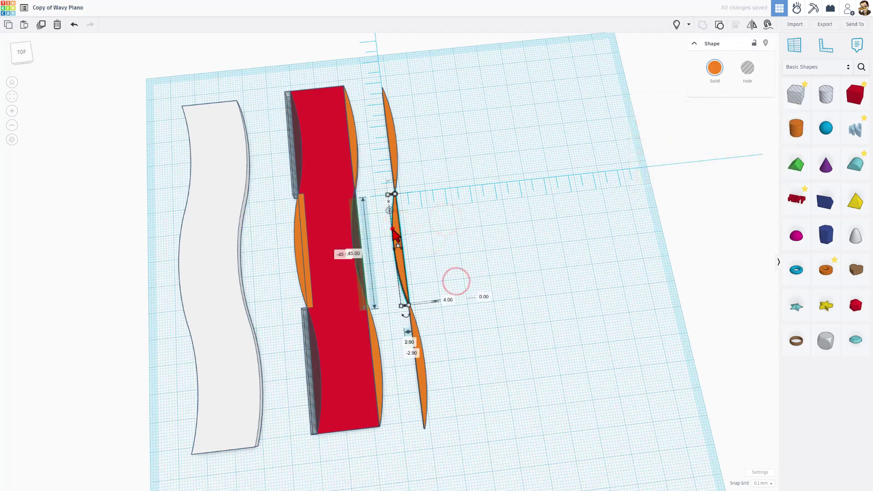
pyautogui.click(393, 228)
pyautogui.click(397, 228)
pyautogui.click(743, 64)
pyautogui.press('Escape')
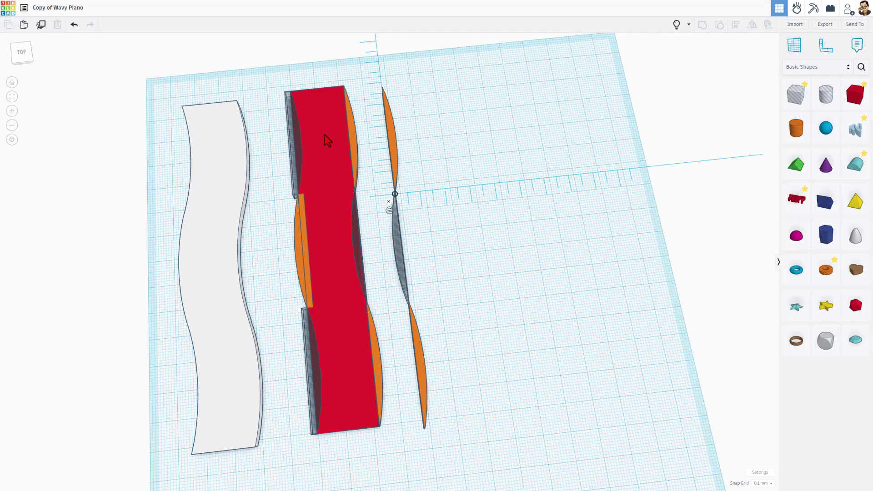
# Step: Ungroup the hole piece at the red slab's upper left edge and move its box hole away from the slab
pyautogui.scroll(3, 303, 145)
pyautogui.click(286, 139)
pyautogui.click(719, 25)
pyautogui.click(410, 100)
pyautogui.click(292, 106)
pyautogui.click(281, 106)
pyautogui.hotkey('shift', 'Left')
pyautogui.hotkey('shift', 'Left')
pyautogui.hotkey('shift', 'Left')
pyautogui.hotkey('shift', 'Left')
pyautogui.hotkey('shift', 'Left')
pyautogui.scroll(-3, 286, 81)
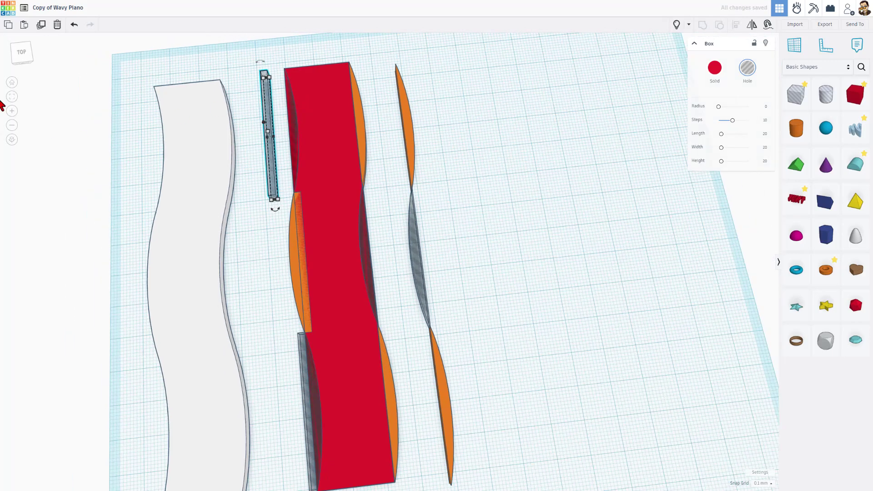
# Step: Try grouping the red slab with its curved edge pieces in a flat orthographic top view, and ungroup it again
pyautogui.click(18, 51)
pyautogui.click(12, 139)
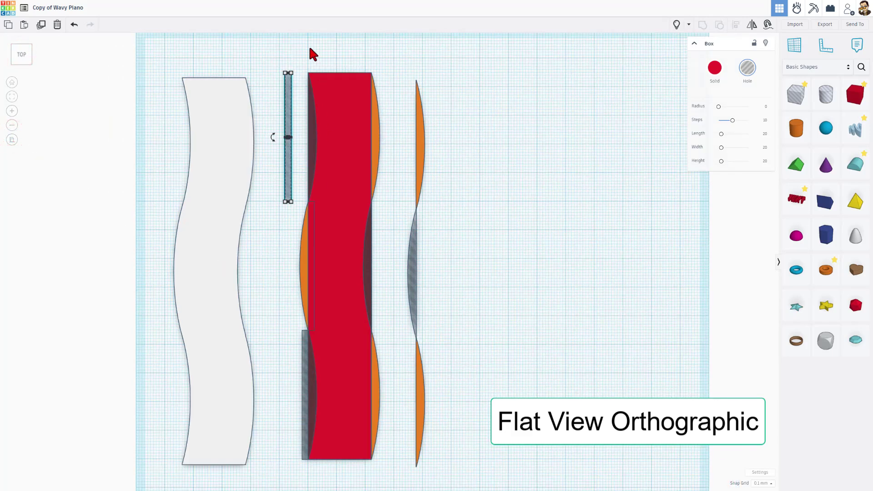
pyautogui.moveTo(303, 63); pyautogui.dragTo(380, 456)
pyautogui.hotkey('ctrl', 'g')
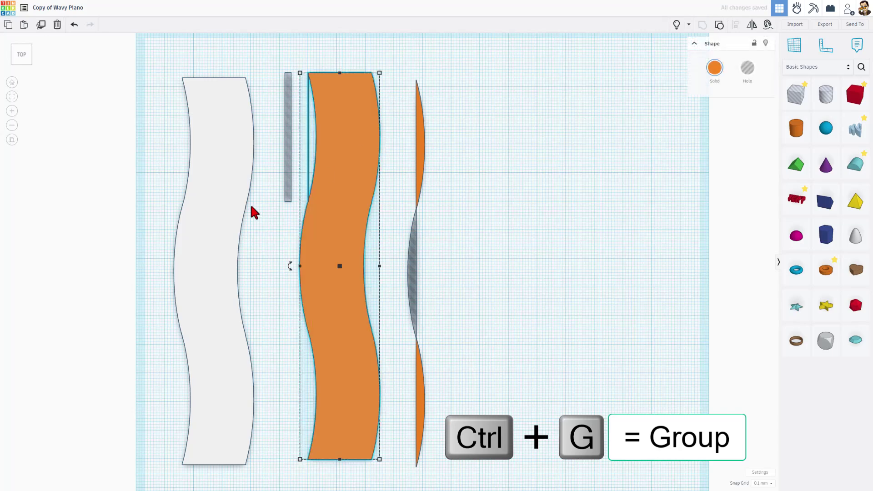
pyautogui.scroll(3, 272, 173)
pyautogui.scroll(-3, 291, 150)
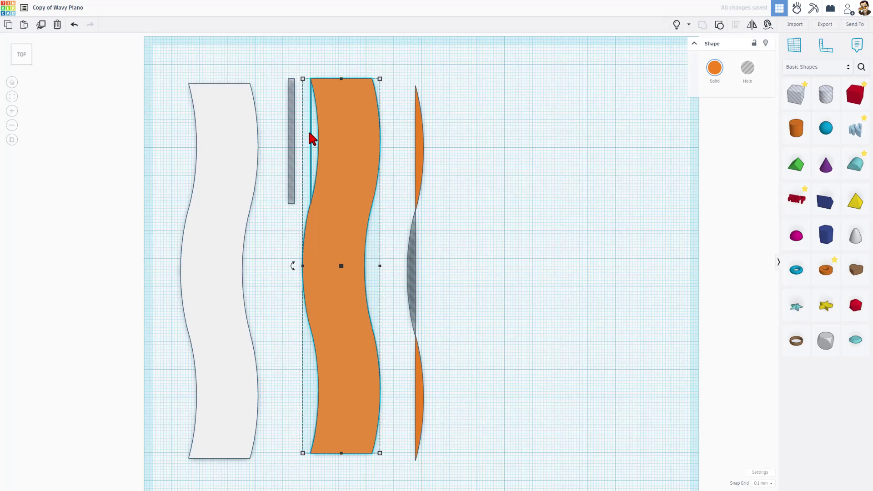
pyautogui.moveTo(312, 138); pyautogui.dragTo(462, 149, button='right')
pyautogui.moveTo(321, 116); pyautogui.dragTo(341, 128, button='right')
pyautogui.click(719, 26)
# Step: Set a workplane along the red slab's upper left side and drop the separated box hole onto it
pyautogui.click(264, 161)
pyautogui.scroll(2, 272, 187)
pyautogui.click(279, 198)
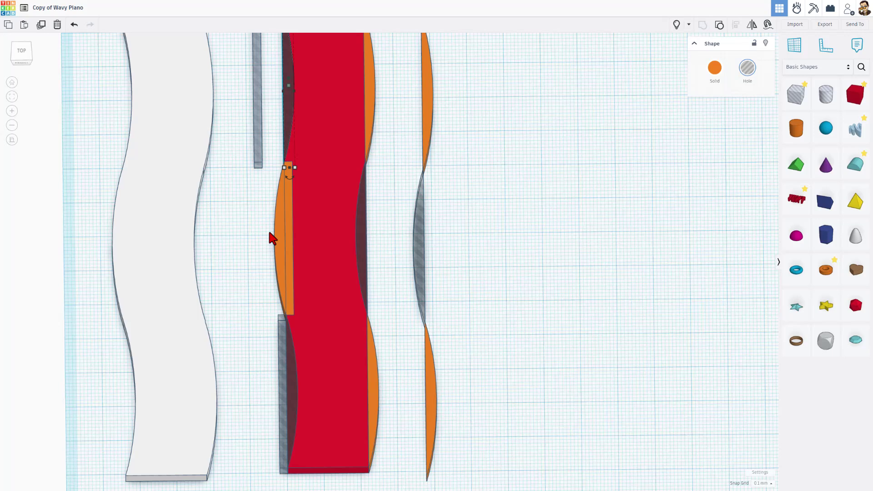
pyautogui.moveTo(272, 238); pyautogui.dragTo(254, 138, button='right')
pyautogui.press('w')
pyautogui.click(256, 133)
pyautogui.click(235, 151)
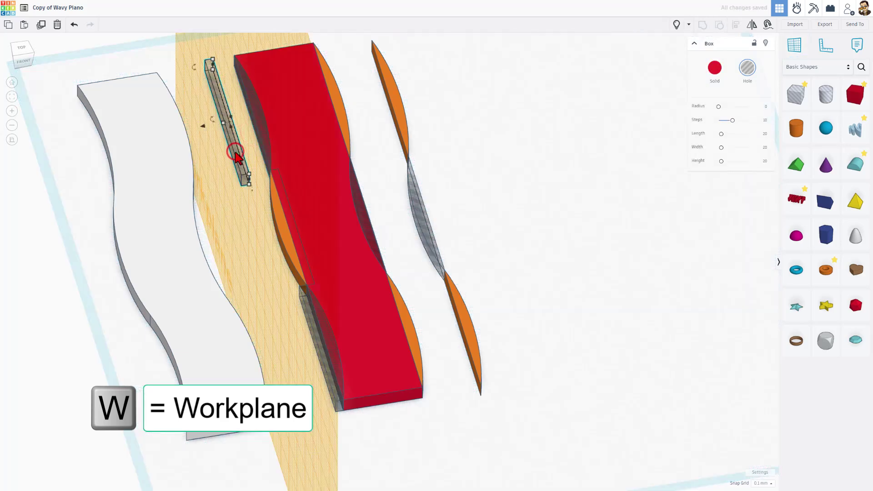
pyautogui.press('d')
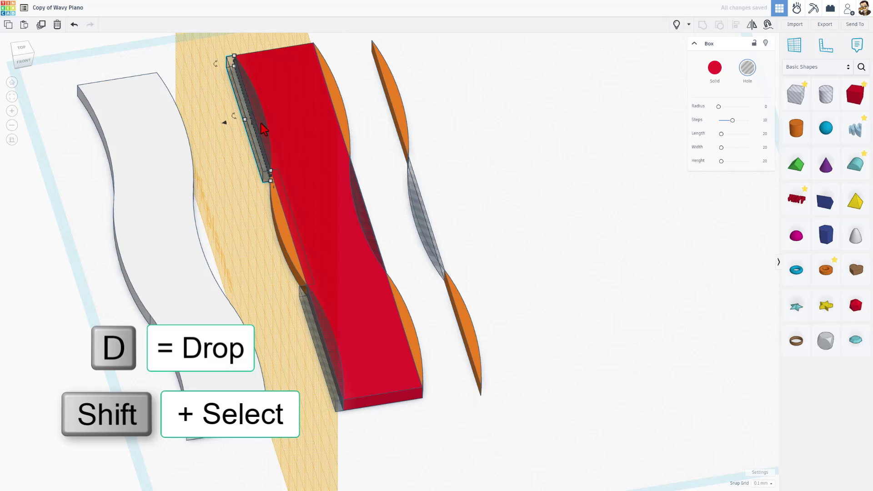
# Step: Group the box hole with the adjacent curved hole and restore the default workplane
pyautogui.keyDown('shift'); pyautogui.click(261, 123); pyautogui.keyUp('shift')
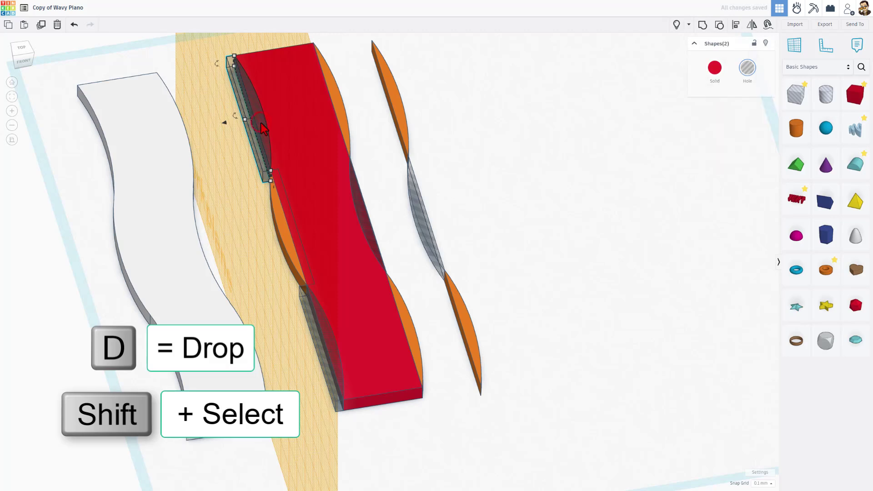
pyautogui.hotkey('ctrl', 'g')
pyautogui.click(504, 183)
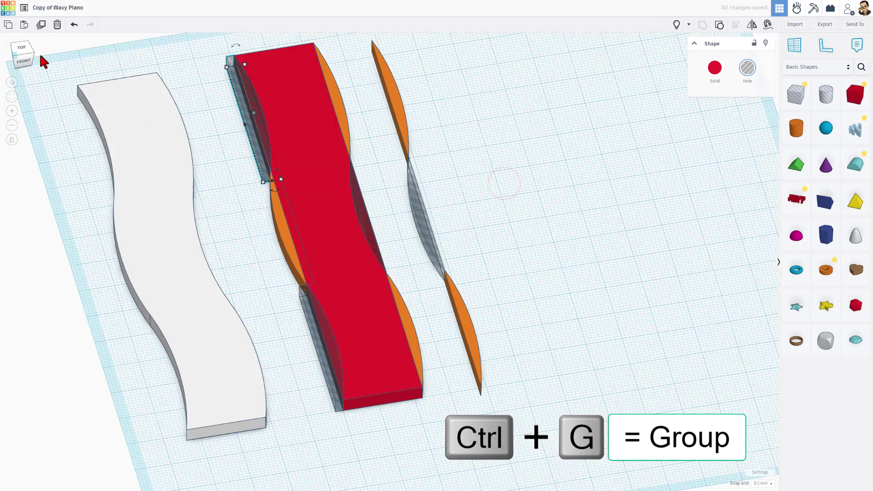
# Step: Group the red slab with all its curved edge pieces and turn the resulting wavy shape into a hole
pyautogui.click(22, 47)
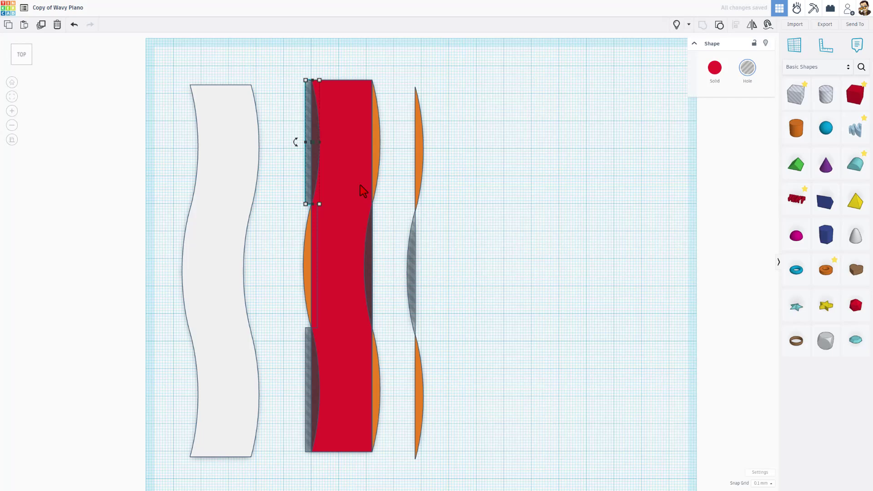
pyautogui.moveTo(311, 127)
pyautogui.mouseDown()
pyautogui.moveTo(389, 400)
pyautogui.moveTo(378, 383)
pyautogui.mouseUp()
pyautogui.scroll(3, 317, 124)
pyautogui.hotkey('ctrl', 'g')
pyautogui.moveTo(308, 129)
pyautogui.mouseDown(button='right')
pyautogui.moveTo(326, 182)
pyautogui.moveTo(365, 127)
pyautogui.moveTo(302, 120)
pyautogui.moveTo(305, 142)
pyautogui.mouseUp(button='right')
pyautogui.moveTo(339, 313); pyautogui.dragTo(382, 266, button='right')
pyautogui.click(747, 68)
pyautogui.click(453, 308)
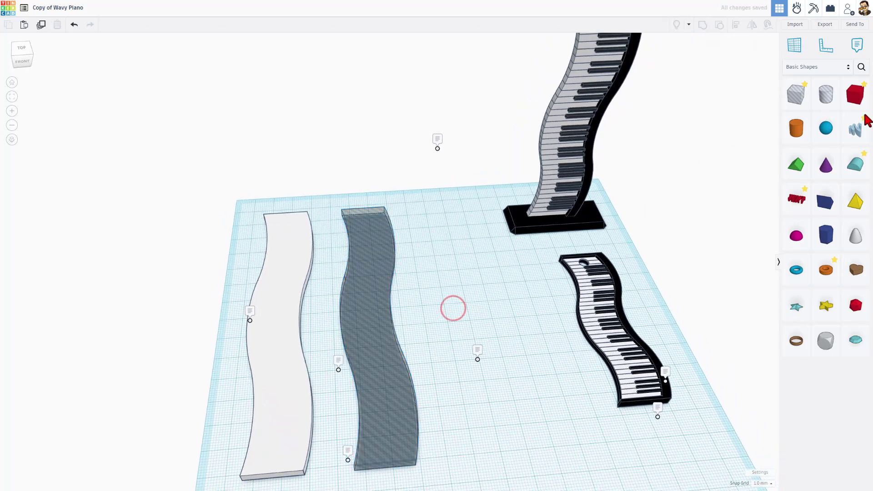
# Step: Add a box beside the wavy hole and set it to 3 mm deep and 2 mm high
pyautogui.moveTo(855, 96); pyautogui.dragTo(443, 255)
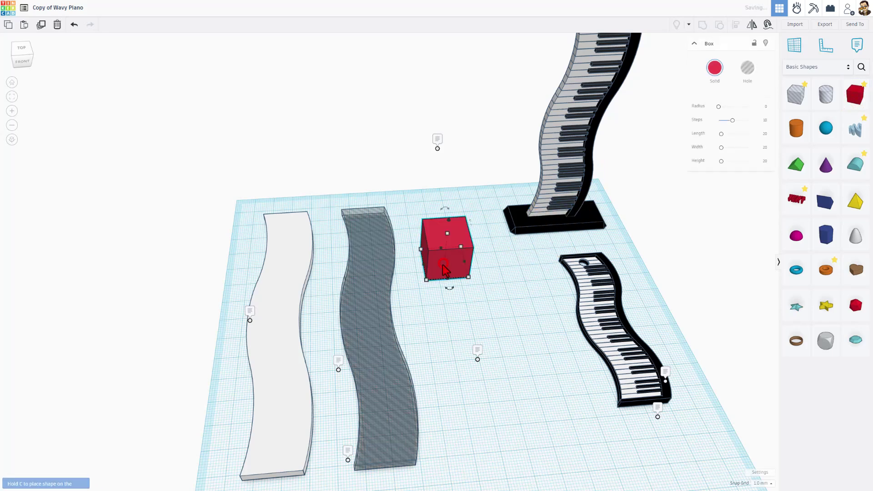
pyautogui.moveTo(425, 280)
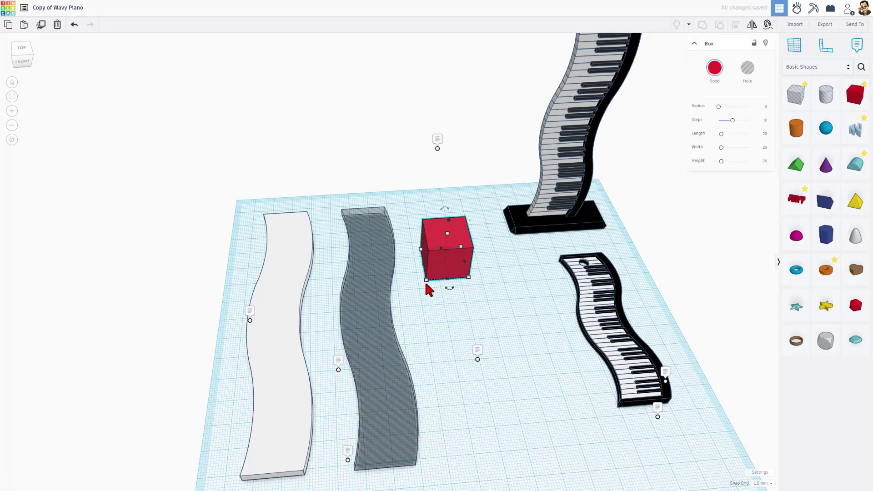
pyautogui.write('3')
pyautogui.press('Return')
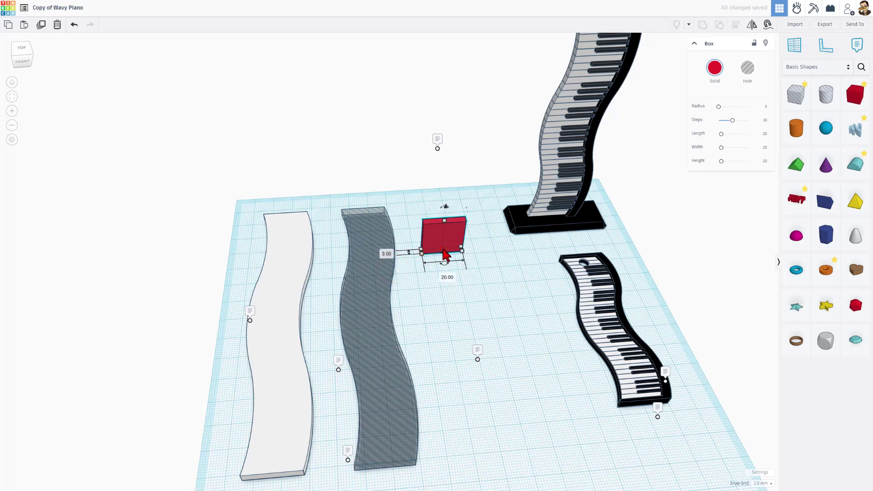
pyautogui.write('2')
pyautogui.press('Return')
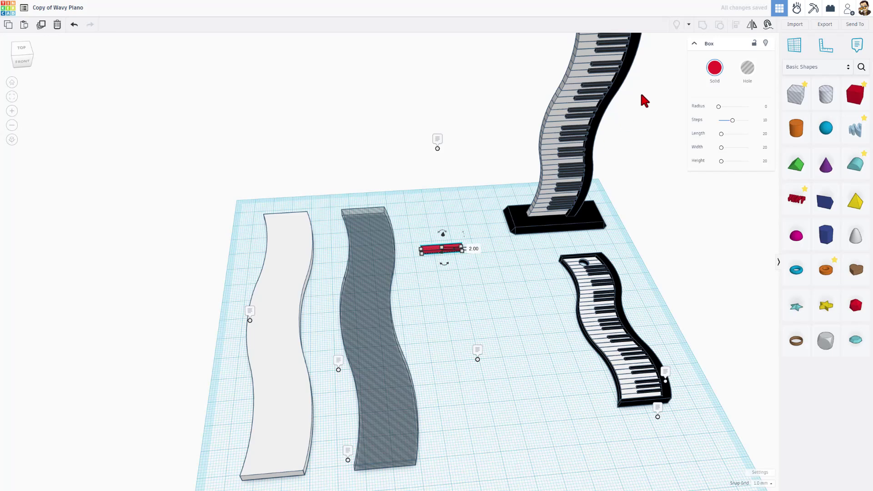
# Step: Change the thin box's solid color to white
pyautogui.click(718, 81)
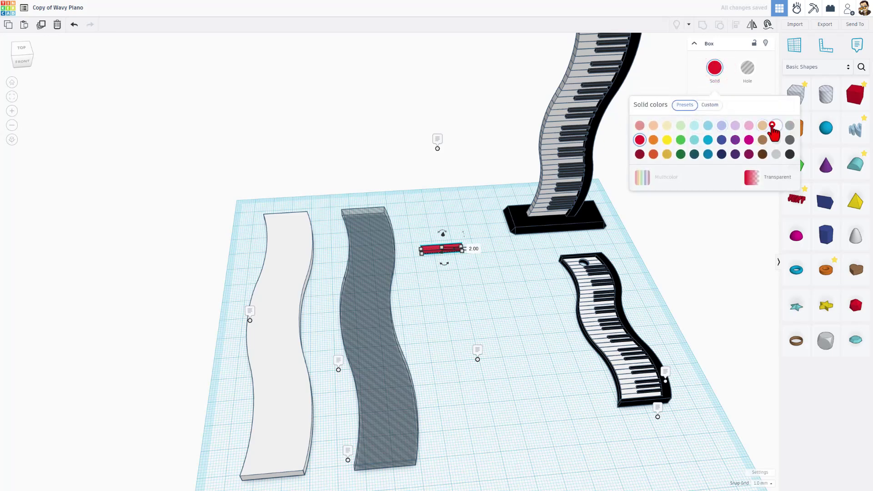
pyautogui.click(775, 125)
pyautogui.click(438, 249)
pyautogui.scroll(5, 433, 245)
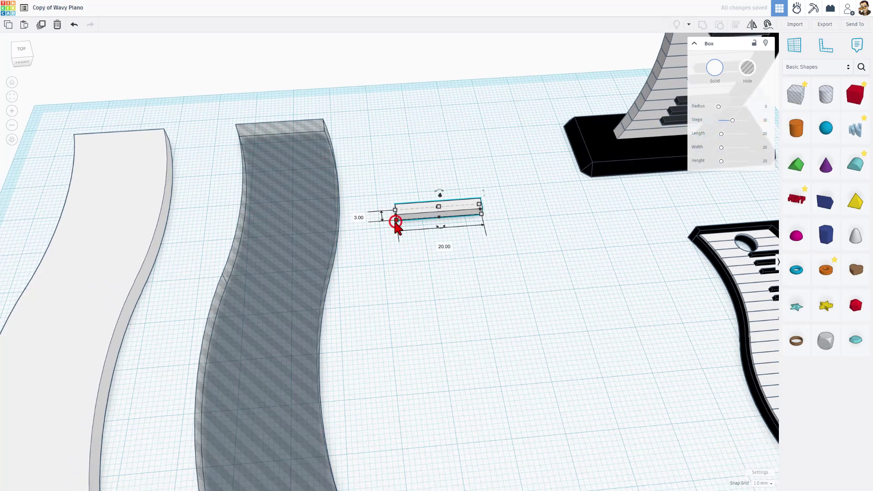
# Step: Set the white box's depth to 2.9 mm and change the snap grid to 0.1 mm
pyautogui.click(359, 218)
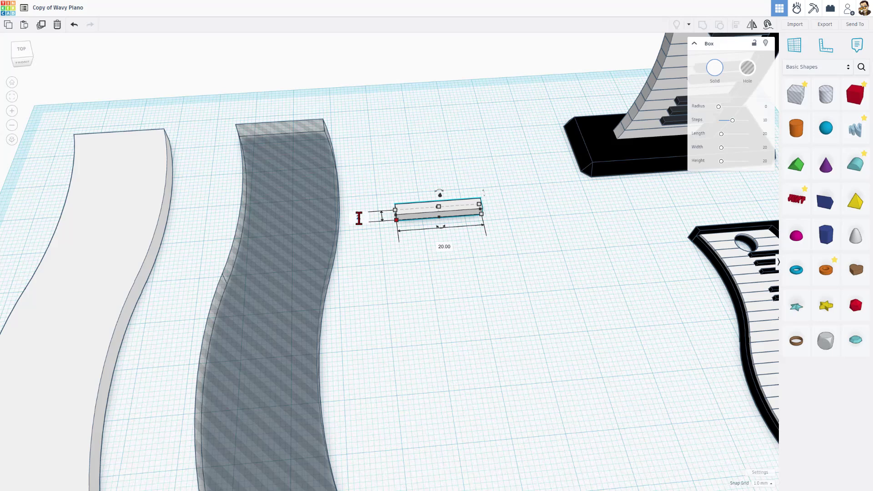
pyautogui.write('2.9')
pyautogui.press('Return')
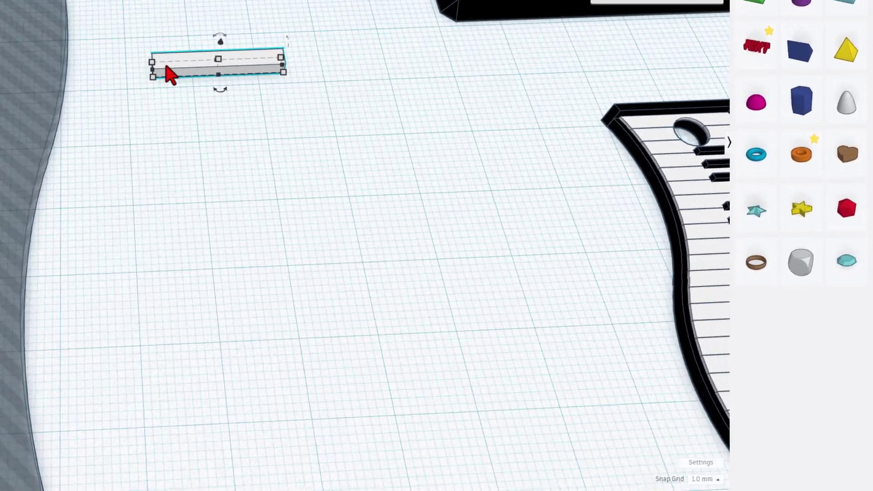
pyautogui.click(696, 478)
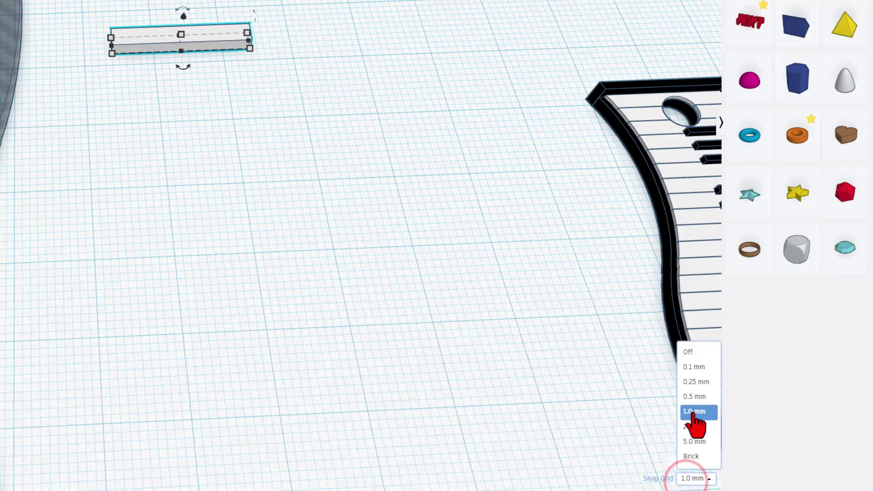
pyautogui.click(693, 366)
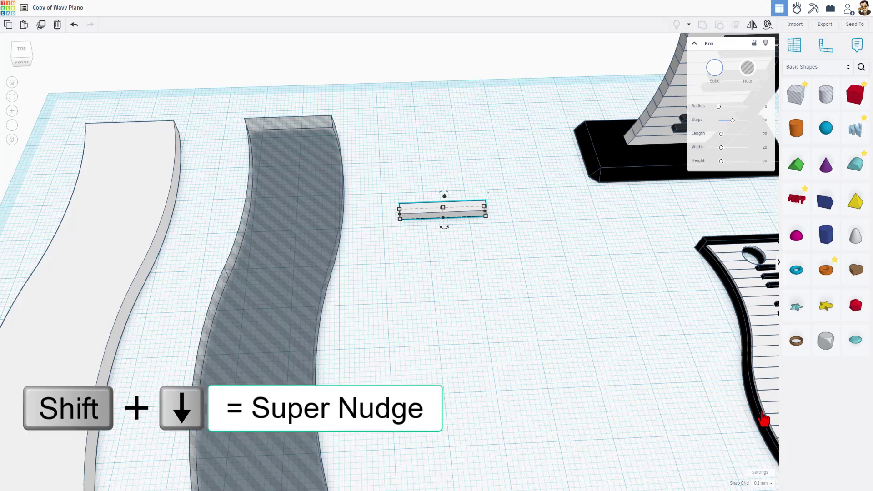
# Step: Duplicate the white key box and move the copy just in front of the original, leaving a hairline gap
pyautogui.hotkey('shift', 'Down')
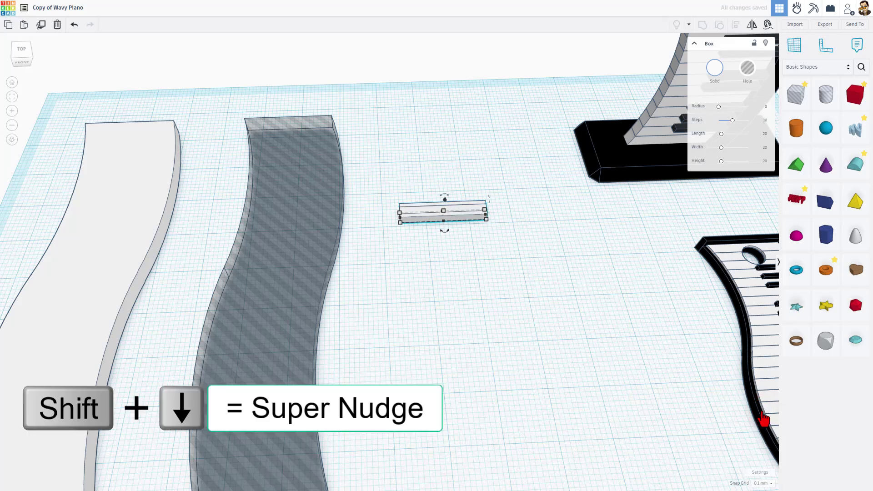
pyautogui.hotkey('shift', 'Down')
pyautogui.hotkey('shift', 'Down')
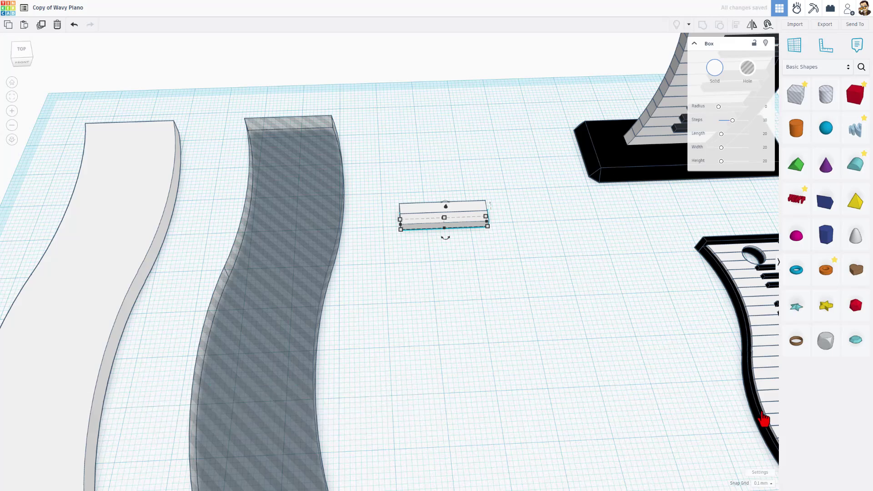
pyautogui.press('Down')
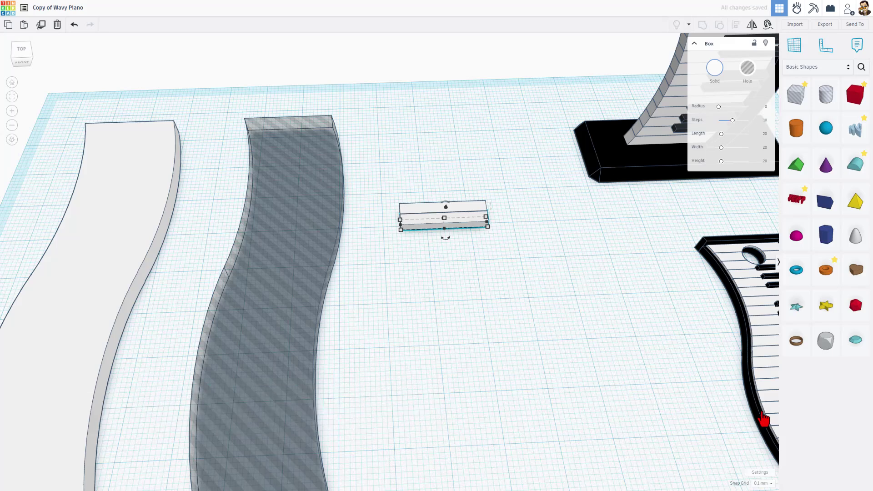
# Step: Repeat the offset duplication of the white key until the straight row contains 34 keys
pyautogui.scroll(2, 619, 315)
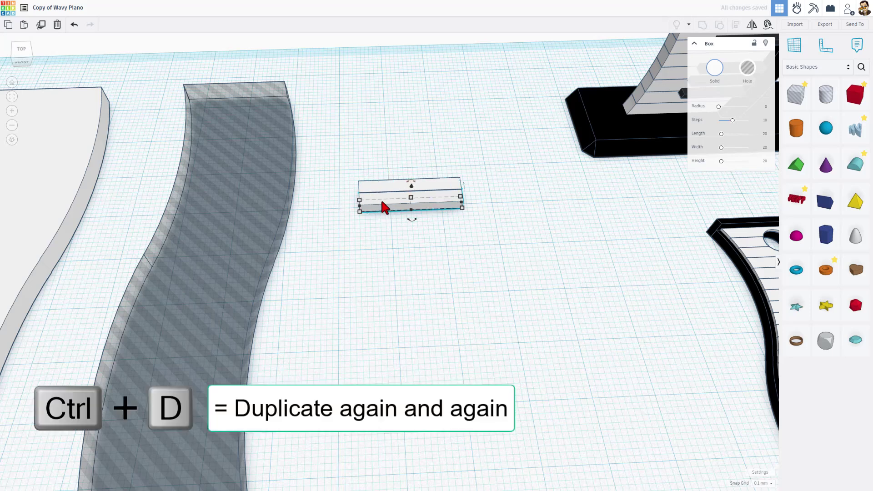
pyautogui.hotkey('ctrl', 'd')
pyautogui.hotkey('ctrl', 'd')
pyautogui.hotkey('ctrl', 'd')
pyautogui.hotkey('ctrl', 'd')
pyautogui.hotkey('ctrl', 'd')
pyautogui.hotkey('ctrl', 'd')
pyautogui.hotkey('ctrl', 'd')
pyautogui.hotkey('ctrl', 'd')
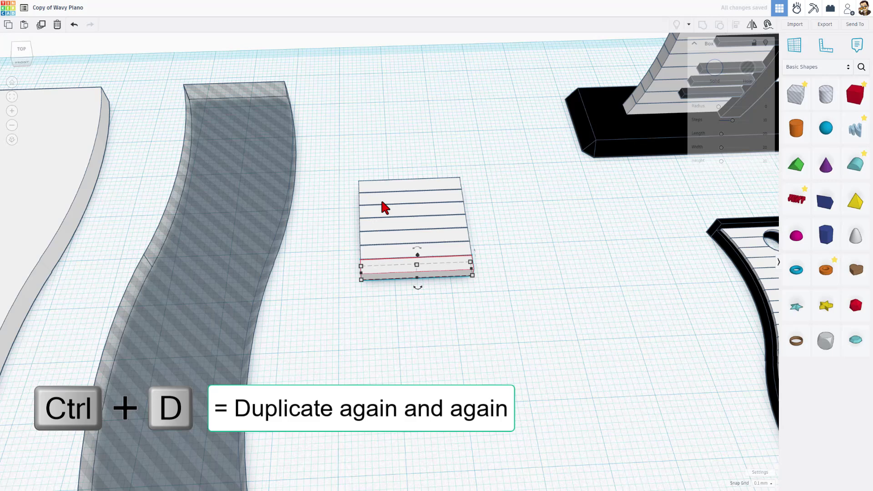
pyautogui.hotkey('ctrl', 'd')
pyautogui.hotkey('ctrl', 'd')
pyautogui.hotkey('ctrl', 'd')
pyautogui.hotkey('ctrl', 'd')
pyautogui.hotkey('ctrl', 'd')
pyautogui.hotkey('ctrl', 'd')
pyautogui.hotkey('ctrl', 'd')
pyautogui.hotkey('ctrl', 'd')
pyautogui.hotkey('ctrl', 'd')
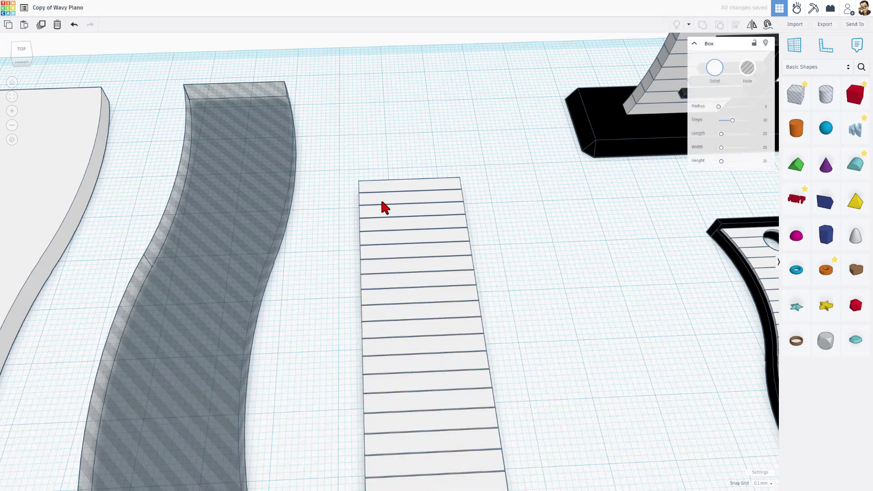
pyautogui.click(12, 82)
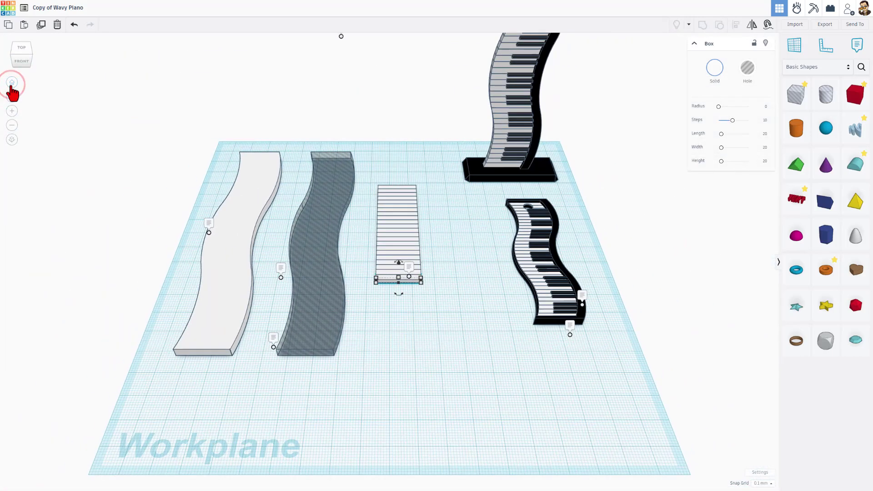
pyautogui.hotkey('ctrl', 'd')
pyautogui.hotkey('ctrl', 'd')
pyautogui.hotkey('ctrl', 'd')
pyautogui.hotkey('ctrl', 'd')
pyautogui.hotkey('ctrl', 'd')
pyautogui.hotkey('ctrl', 'd')
pyautogui.hotkey('ctrl', 'd')
pyautogui.hotkey('ctrl', 'd')
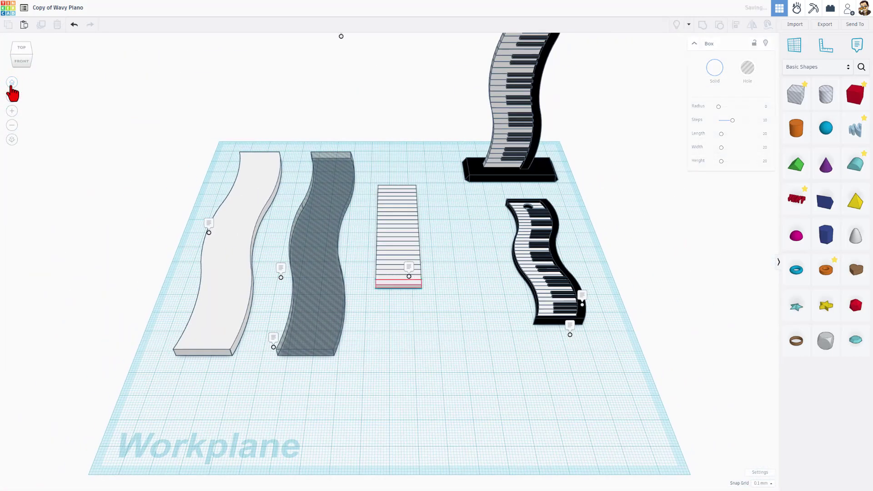
pyautogui.hotkey('ctrl', 'd')
pyautogui.hotkey('ctrl', 'd')
pyautogui.hotkey('ctrl', 'd')
pyautogui.hotkey('ctrl', 'd')
pyautogui.hotkey('ctrl', 'd')
pyautogui.hotkey('ctrl', 'd')
pyautogui.hotkey('ctrl', 'd')
pyautogui.hotkey('ctrl', 'd')
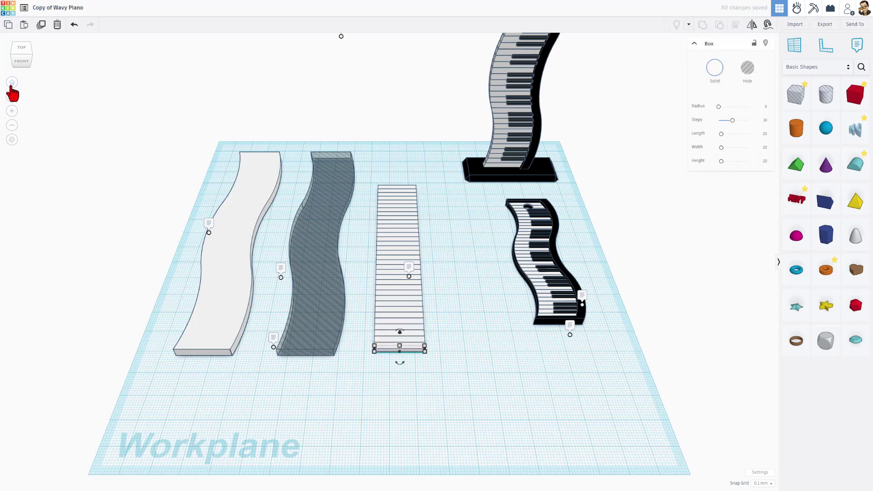
pyautogui.click(356, 374)
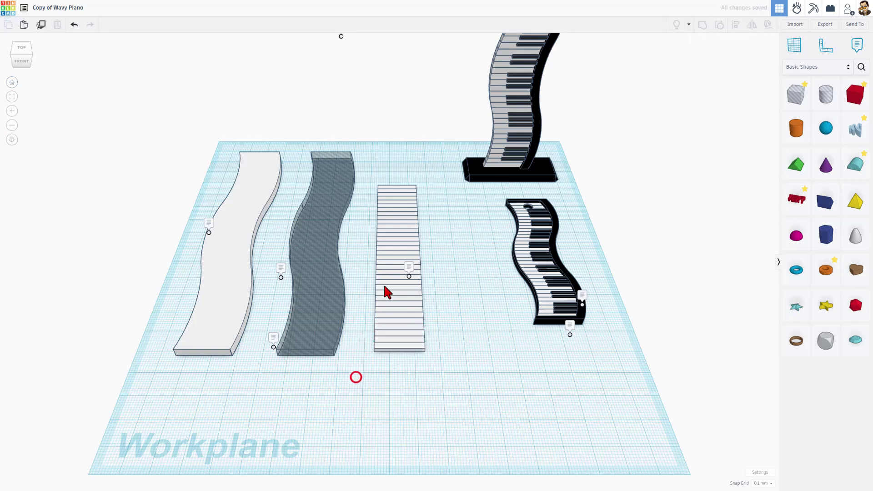
# Step: Select all 34 white keys and shift them left so they overlap the right edge of the wavy hole
pyautogui.moveTo(386, 176); pyautogui.dragTo(382, 356)
pyautogui.moveTo(384, 324); pyautogui.dragTo(349, 309)
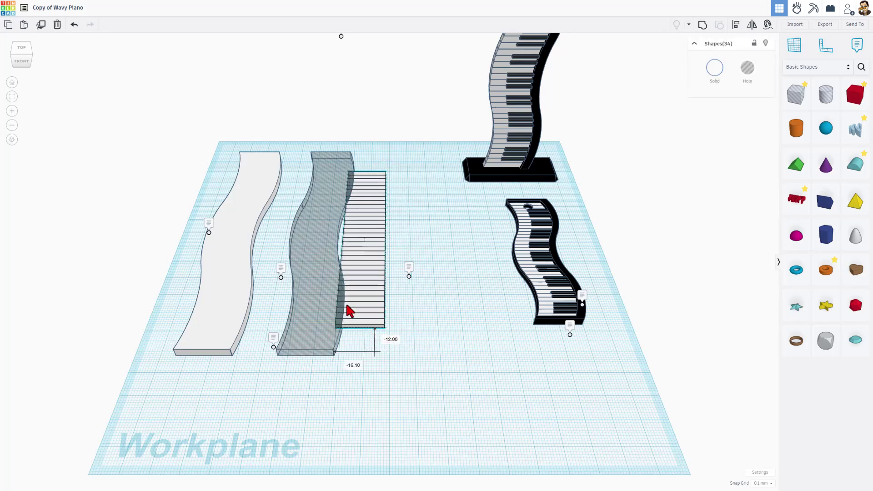
pyautogui.hotkey('ctrl', 'z')
pyautogui.hotkey('ctrl', 'y')
pyautogui.hotkey('shift', 'Left')
pyautogui.hotkey('shift', 'Left')
pyautogui.hotkey('shift', 'Left')
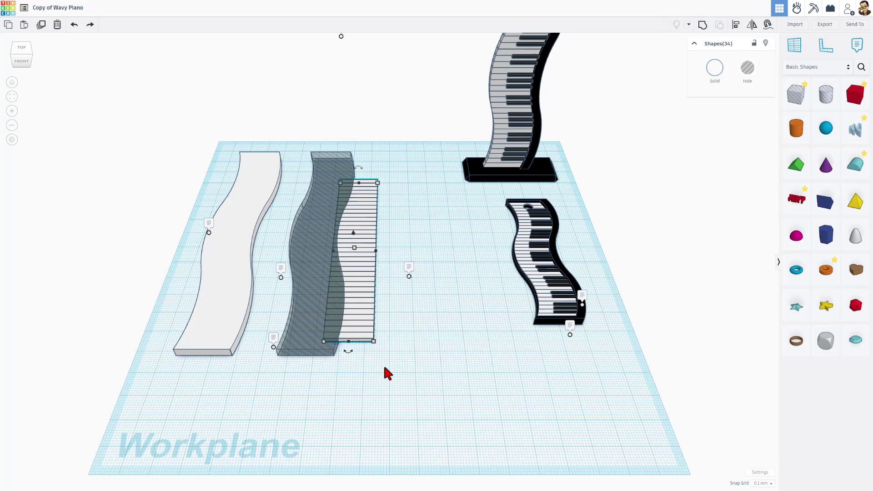
pyautogui.hotkey('shift', 'Up')
pyautogui.press('Right')
pyautogui.press('Right')
pyautogui.press('Right')
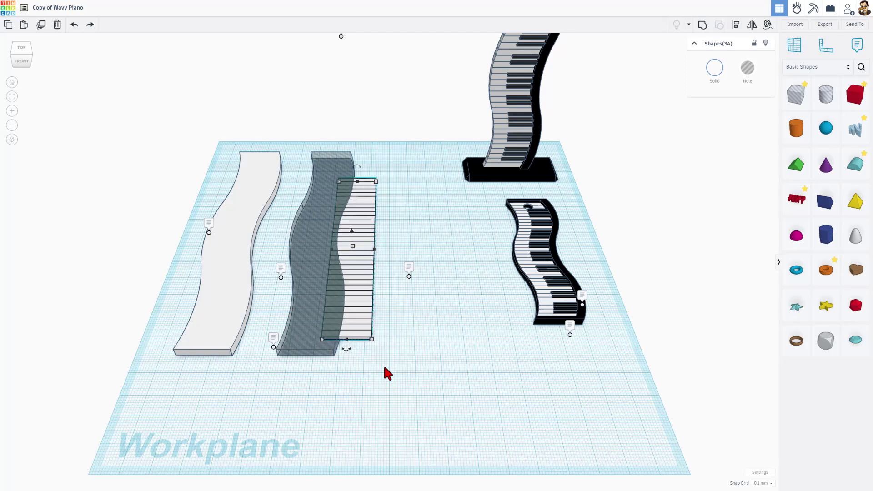
# Step: Duplicate the wavy hole and shift the copy to the right side of the white key row
pyautogui.click(299, 291)
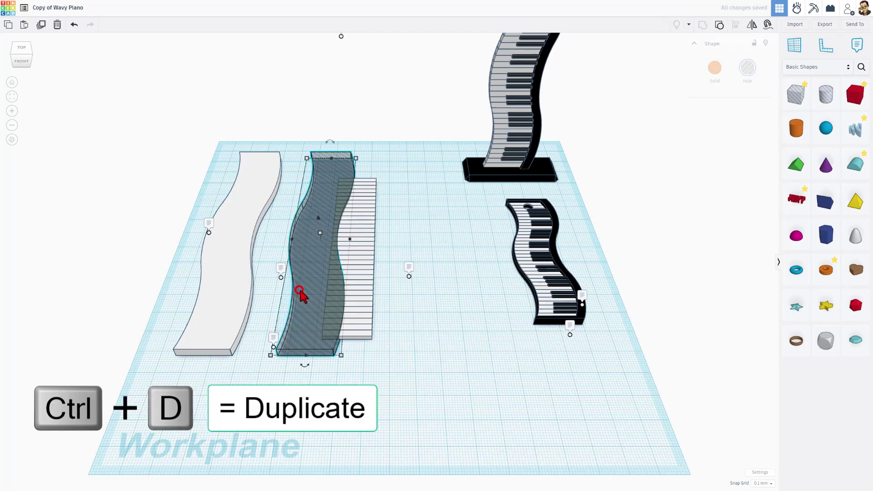
pyautogui.hotkey('ctrl', 'd')
pyautogui.press('Right')
pyautogui.press('Right')
pyautogui.press('Right')
pyautogui.press('Right')
pyautogui.press('Right')
pyautogui.press('Right')
pyautogui.press('Right')
pyautogui.press('Right')
pyautogui.press('Right')
pyautogui.press('Right')
pyautogui.press('Right')
pyautogui.press('Right')
pyautogui.press('Right')
pyautogui.press('Right')
pyautogui.press('Right')
pyautogui.press('Right')
pyautogui.press('Right')
pyautogui.press('Right')
pyautogui.press('Right')
pyautogui.press('Right')
pyautogui.press('Right')
pyautogui.press('Right')
pyautogui.press('Right')
pyautogui.press('Right')
pyautogui.press('Right')
pyautogui.press('Right')
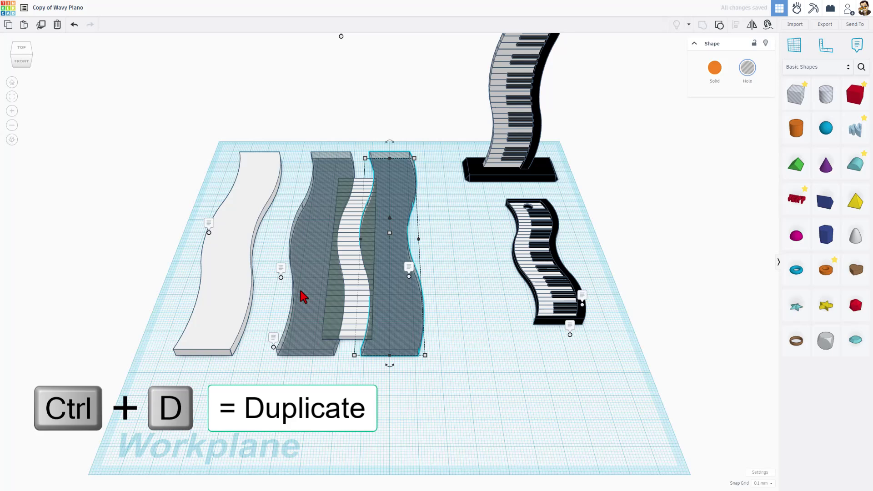
pyautogui.press('Right')
pyautogui.press('Right')
pyautogui.press('Right')
pyautogui.press('Right')
pyautogui.press('Right')
pyautogui.press('Right')
pyautogui.press('Right')
pyautogui.press('Right')
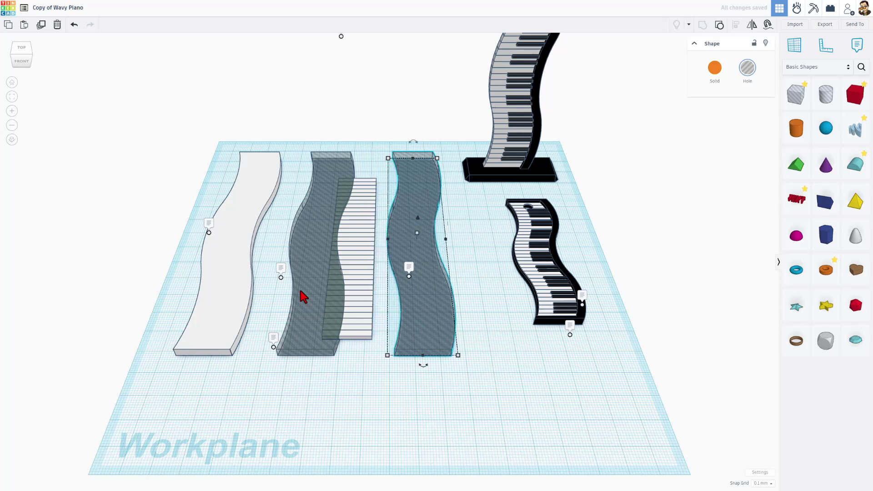
# Step: Adjust the key row and both wavy holes so the holes overlap both sides, leaving a wavy strip of keys between them
pyautogui.moveTo(366, 156)
pyautogui.mouseDown()
pyautogui.moveTo(347, 384)
pyautogui.moveTo(357, 386)
pyautogui.mouseUp()
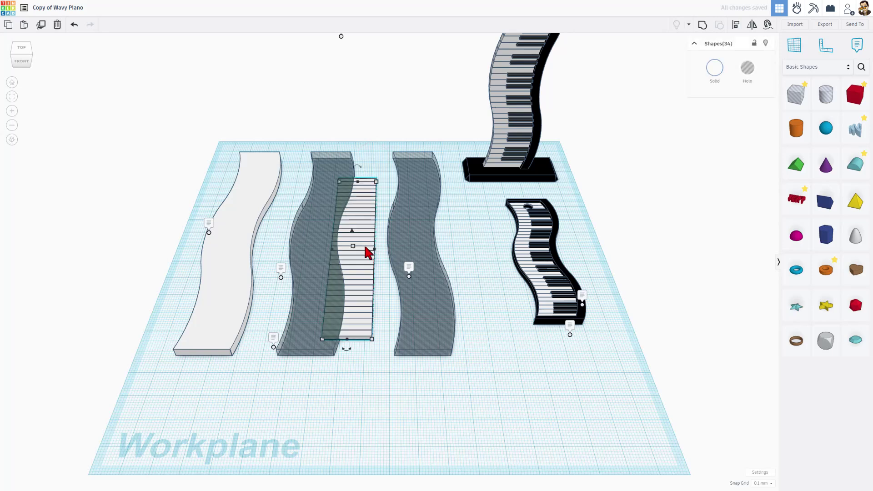
pyautogui.moveTo(375, 249); pyautogui.dragTo(396, 254)
pyautogui.click(411, 225)
pyautogui.press('Left')
pyautogui.press('Left')
pyautogui.press('Left')
pyautogui.press('Left')
pyautogui.press('Left')
pyautogui.press('Left')
pyautogui.press('Left')
pyautogui.press('Left')
pyautogui.click(333, 190)
pyautogui.click(416, 150)
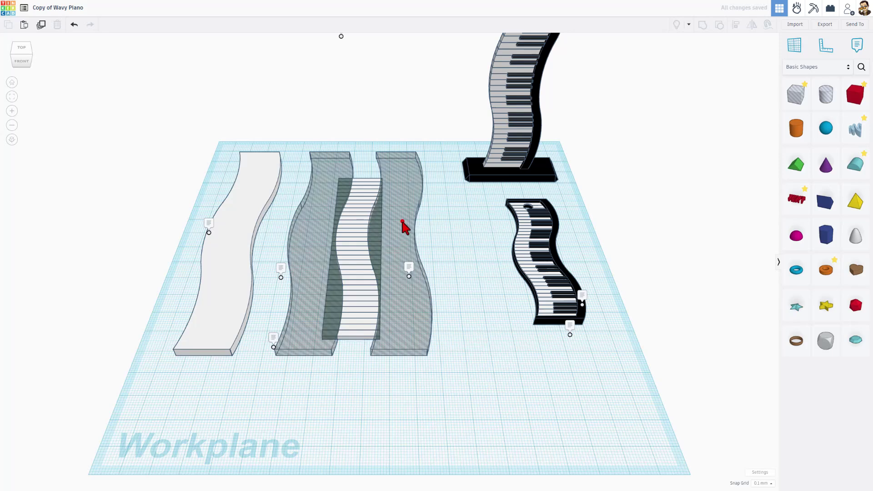
# Step: Duplicate the wavy hole right of the keys and move the spare copy further right, clear of the keys
pyautogui.click(403, 223)
pyautogui.hotkey('ctrl', 'd')
pyautogui.press('Right')
pyautogui.press('Right')
pyautogui.press('Right')
pyautogui.press('Right')
pyautogui.press('Right')
pyautogui.press('Right')
pyautogui.press('Right')
pyautogui.press('Right')
pyautogui.press('Right')
pyautogui.press('Right')
pyautogui.press('Right')
pyautogui.press('Right')
pyautogui.press('Right')
pyautogui.press('Right')
pyautogui.press('Right')
pyautogui.press('Right')
# Step: Group the white keys with the two overlapping wavy holes to cut the row into a wavy shape
pyautogui.moveTo(315, 136)
pyautogui.mouseDown()
pyautogui.moveTo(351, 359)
pyautogui.moveTo(391, 377)
pyautogui.mouseUp()
pyautogui.hotkey('ctrl', 'g')
pyautogui.moveTo(347, 330)
pyautogui.mouseDown(button='right')
pyautogui.moveTo(458, 297)
pyautogui.moveTo(400, 289)
pyautogui.moveTo(346, 266)
pyautogui.moveTo(379, 308)
pyautogui.moveTo(371, 291)
pyautogui.mouseUp(button='right')
pyautogui.scroll(1, 371, 295)
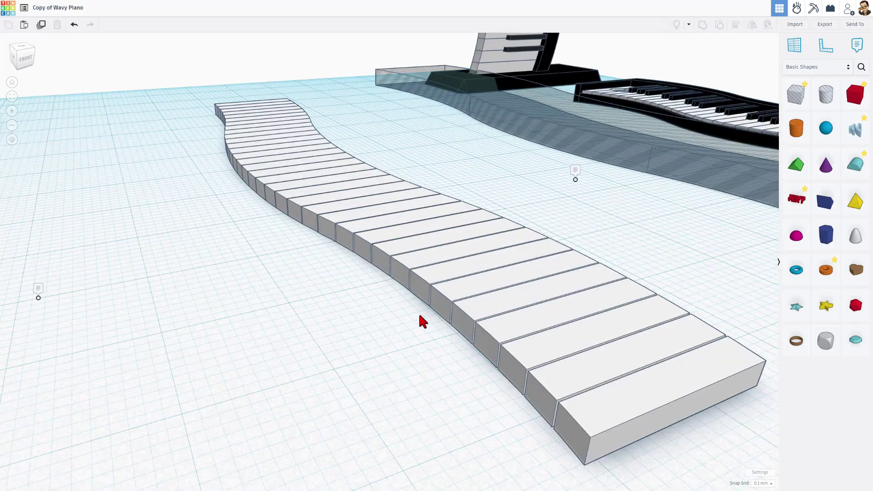
pyautogui.scroll(3, 421, 318)
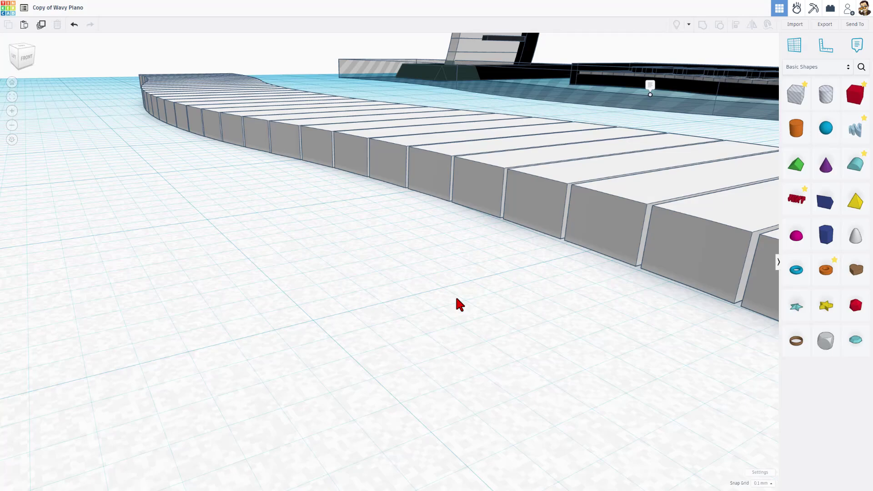
# Step: Add a box left of the wavy keys and shrink it to a low, narrow strip about 1.2 mm wide
pyautogui.moveTo(456, 299); pyautogui.dragTo(358, 329, button='right')
pyautogui.scroll(-4, 385, 324)
pyautogui.moveTo(853, 93); pyautogui.dragTo(301, 175)
pyautogui.moveTo(214, 176); pyautogui.dragTo(305, 163)
pyautogui.moveTo(301, 81); pyautogui.dragTo(312, 172)
pyautogui.click(337, 169)
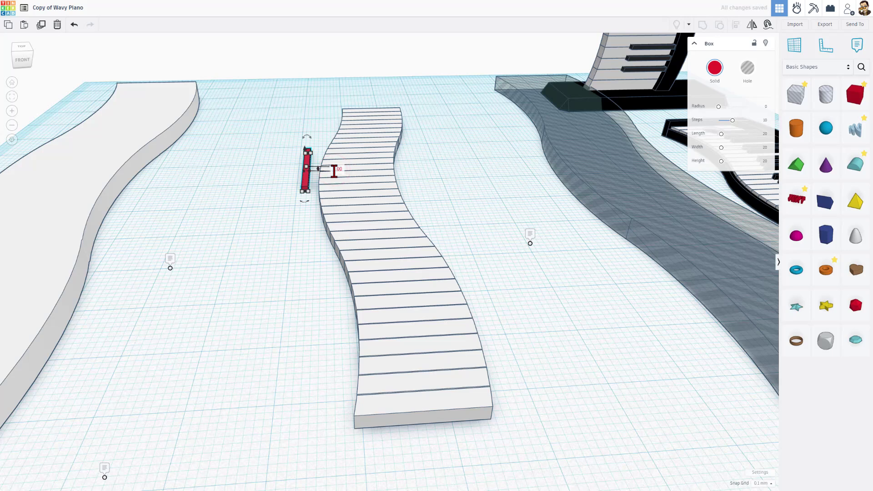
# Step: Move the narrow strip inside the white keys and stretch it from the front key to just inside the back key
pyautogui.moveTo(305, 186); pyautogui.dragTo(420, 402)
pyautogui.moveTo(407, 315); pyautogui.dragTo(405, 115)
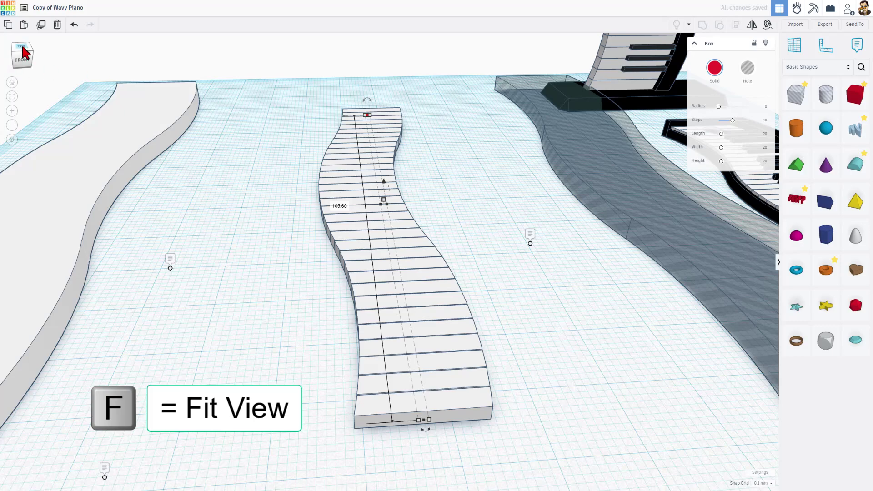
pyautogui.click(22, 47)
pyautogui.click(12, 97)
pyautogui.scroll(2, 395, 58)
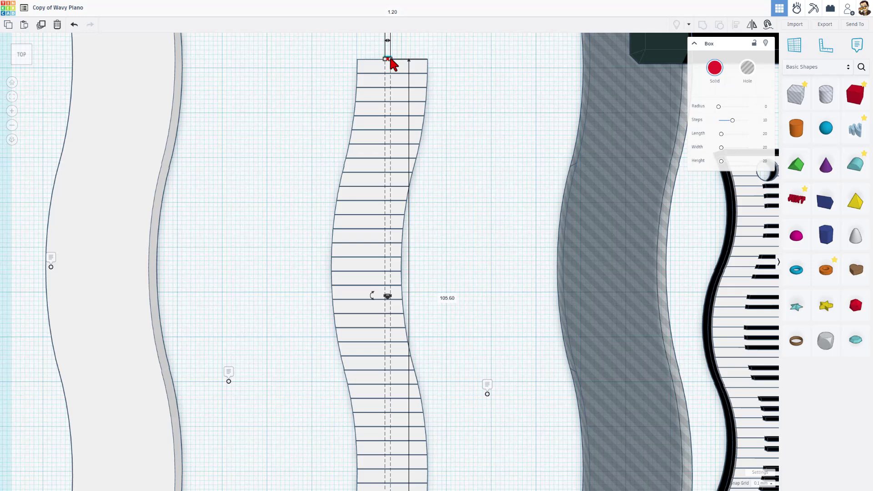
pyautogui.moveTo(389, 65); pyautogui.dragTo(388, 70)
pyautogui.click(525, 128)
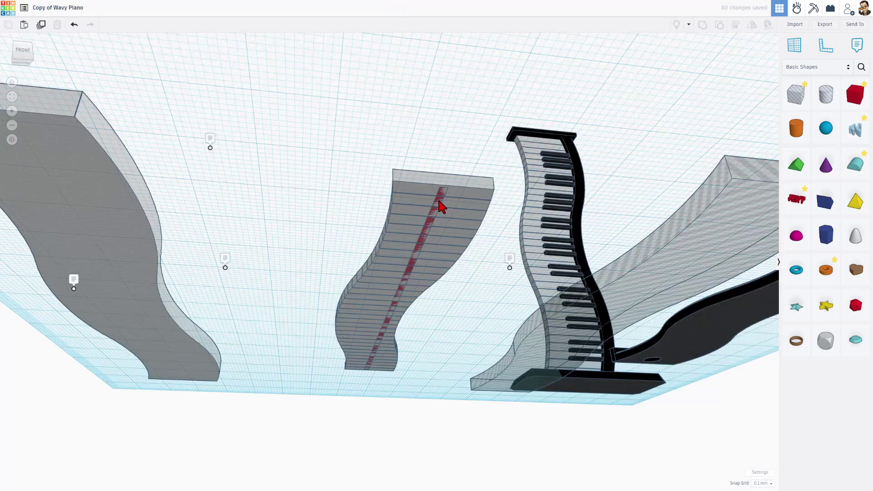
# Step: Change the solid color of the connecting strip beneath the keys to white
pyautogui.click(438, 200)
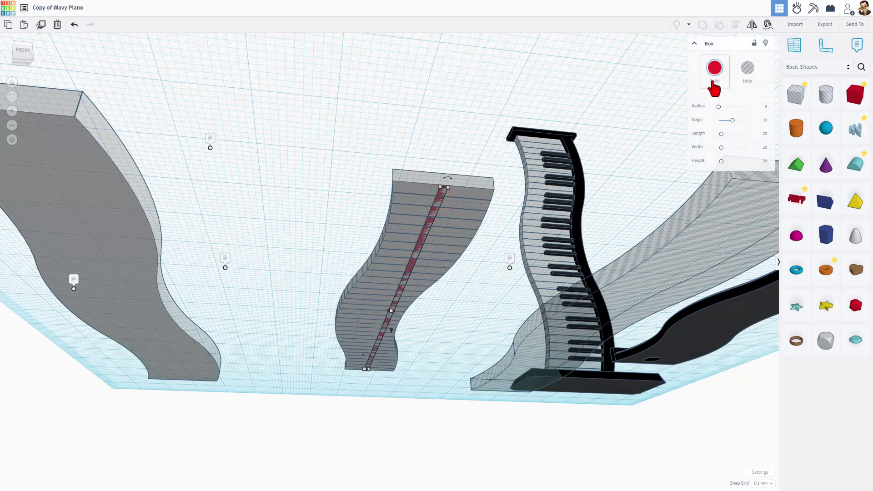
pyautogui.click(714, 68)
pyautogui.click(790, 126)
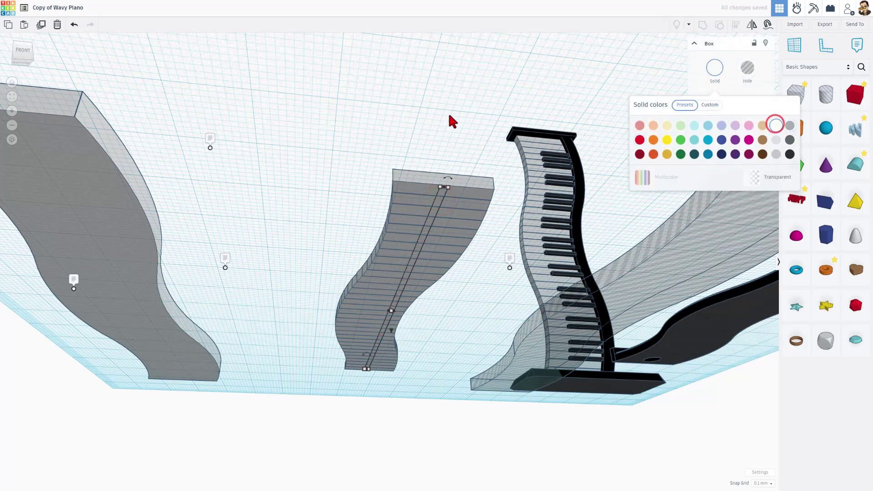
pyautogui.moveTo(448, 111); pyautogui.dragTo(393, 268, button='right')
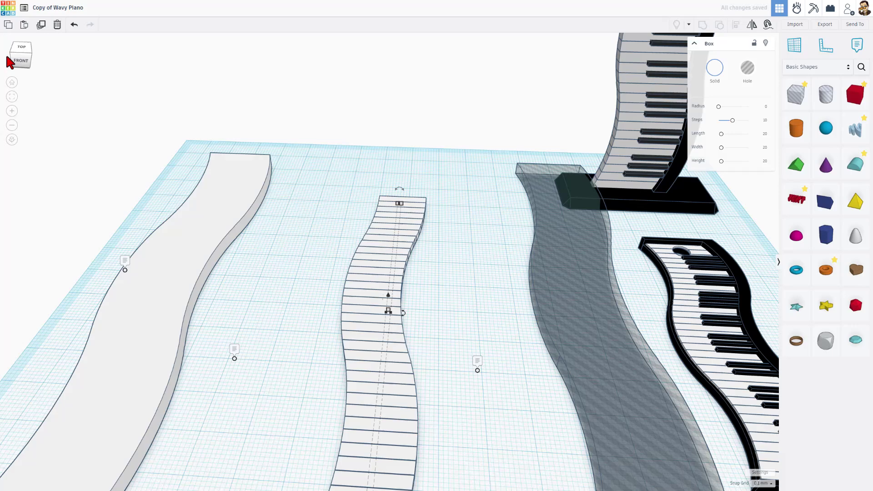
# Step: Group the white connecting strip with the wavy keys
pyautogui.click(18, 49)
pyautogui.click(12, 140)
pyautogui.scroll(-2, 362, 208)
pyautogui.moveTo(377, 210); pyautogui.dragTo(401, 435)
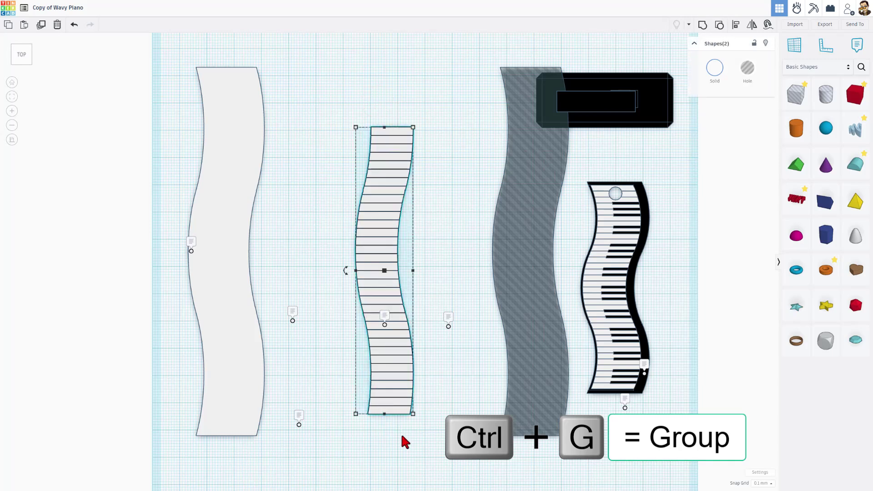
pyautogui.hotkey('ctrl', 'g')
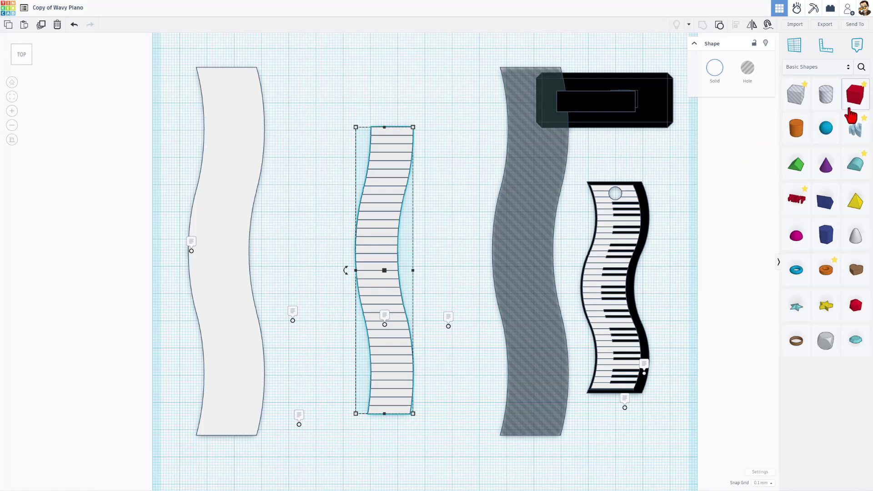
# Step: Add a long box over the right side of the keys, extending past both ends, and color it custom black 000000
pyautogui.moveTo(854, 94); pyautogui.dragTo(385, 417)
pyautogui.moveTo(421, 86); pyautogui.dragTo(418, 130)
pyautogui.click(715, 68)
pyautogui.click(711, 107)
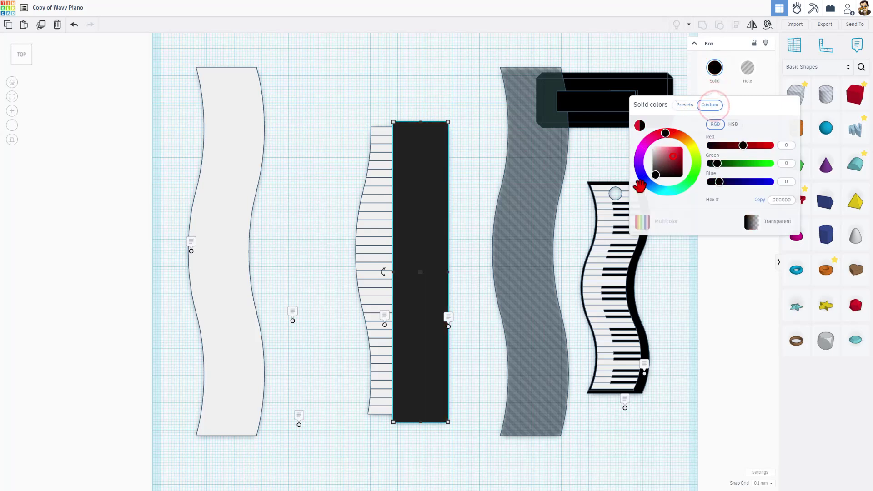
pyautogui.click(462, 107)
# Step: Duplicate the spare wavy hole and shift the copy left until it overlaps the right side of the black box
pyautogui.click(517, 176)
pyautogui.press('Left')
pyautogui.press('Left')
pyautogui.press('Left')
pyautogui.press('Left')
pyautogui.press('Left')
pyautogui.press('Left')
pyautogui.press('Left')
pyautogui.press('Left')
pyautogui.press('Left')
pyautogui.press('Left')
pyautogui.press('Left')
pyautogui.press('Left')
pyautogui.press('Left')
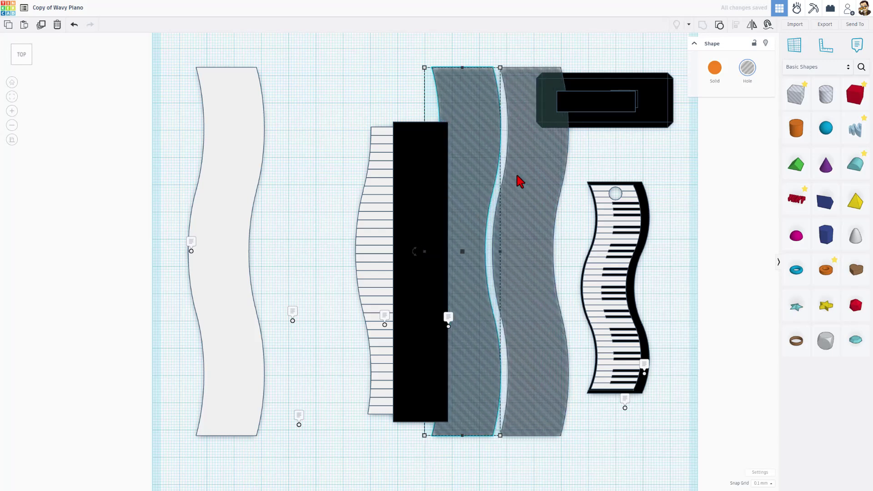
# Step: Duplicate the wavy hole on the right of the black box and shift the copy left until it covers the wavy white keys
pyautogui.click(477, 192)
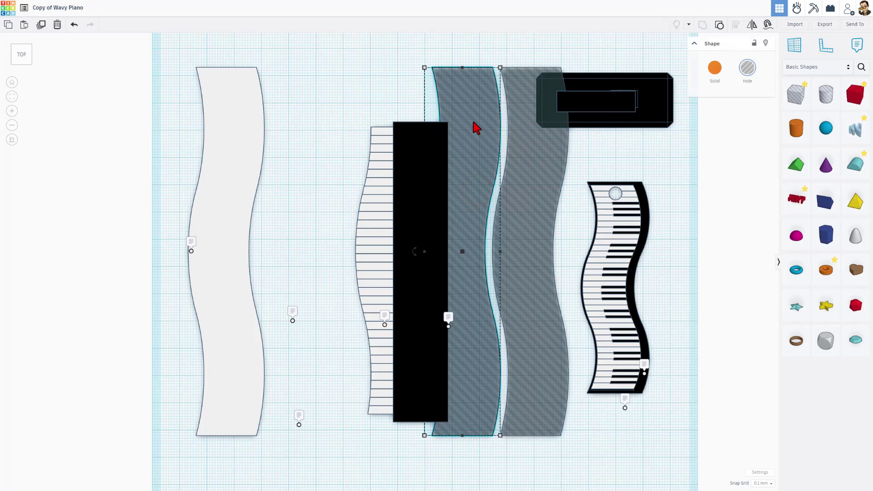
pyautogui.press('Left')
pyautogui.press('Left')
pyautogui.press('Left')
pyautogui.press('Left')
pyautogui.press('Left')
pyautogui.press('Left')
pyautogui.press('Left')
pyautogui.press('Left')
pyautogui.press('Left')
pyautogui.press('Left')
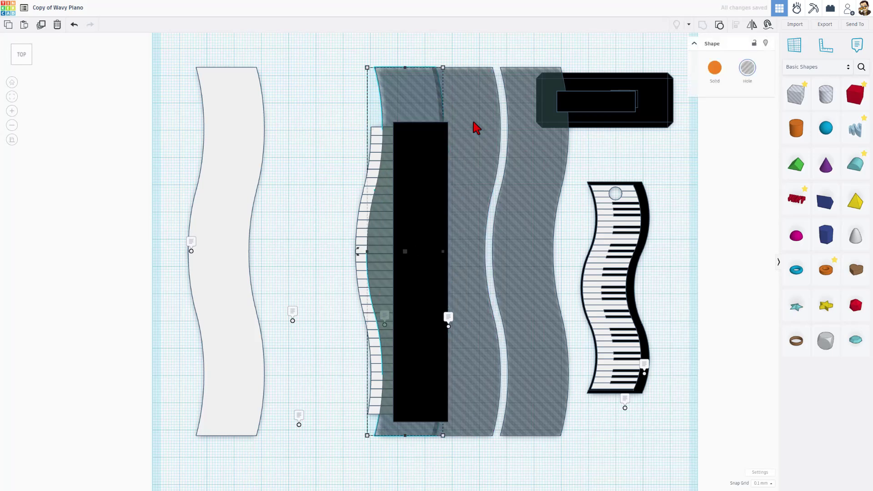
pyautogui.press('Left')
pyautogui.press('Left')
pyautogui.press('Left')
pyautogui.press('Left')
pyautogui.press('Left')
pyautogui.press('Left')
# Step: Switch to perspective view and set the long black box's height to 4 mm
pyautogui.moveTo(401, 89); pyautogui.dragTo(407, 24, button='right')
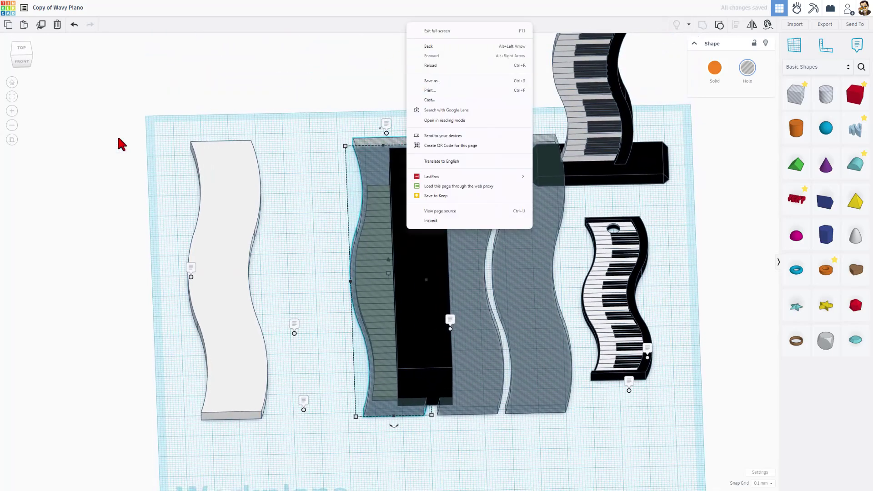
pyautogui.click(118, 139)
pyautogui.click(12, 140)
pyautogui.click(33, 58)
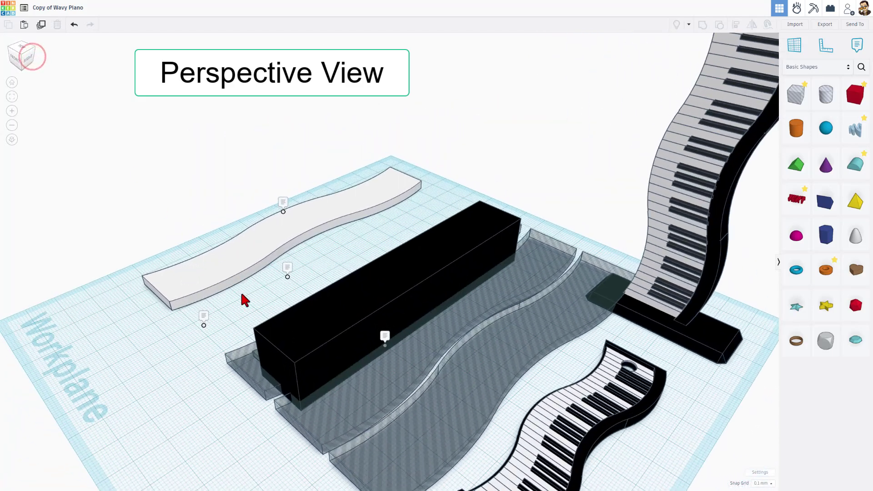
pyautogui.click(383, 287)
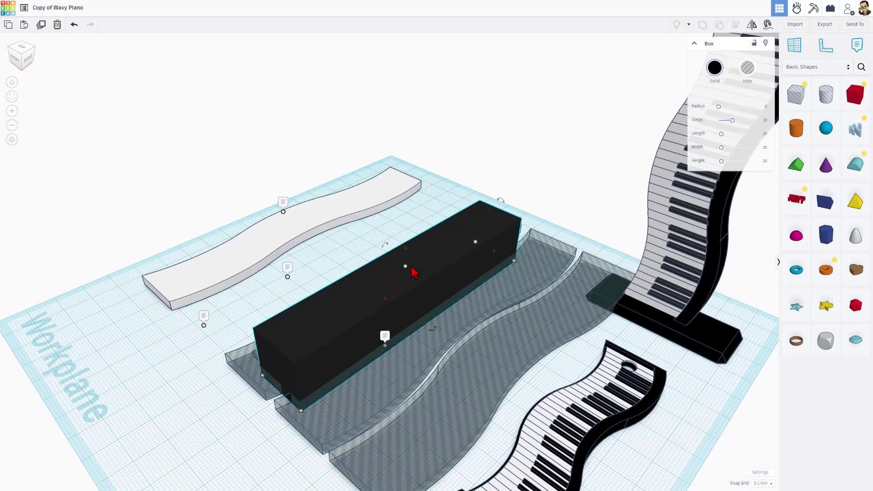
pyautogui.moveTo(404, 266); pyautogui.dragTo(444, 310)
pyautogui.write('4')
pyautogui.press('Return')
# Step: Group the black box with the two wavy holes overlapping it to cut it into a wavy strip
pyautogui.moveTo(342, 305); pyautogui.dragTo(463, 264, button='right')
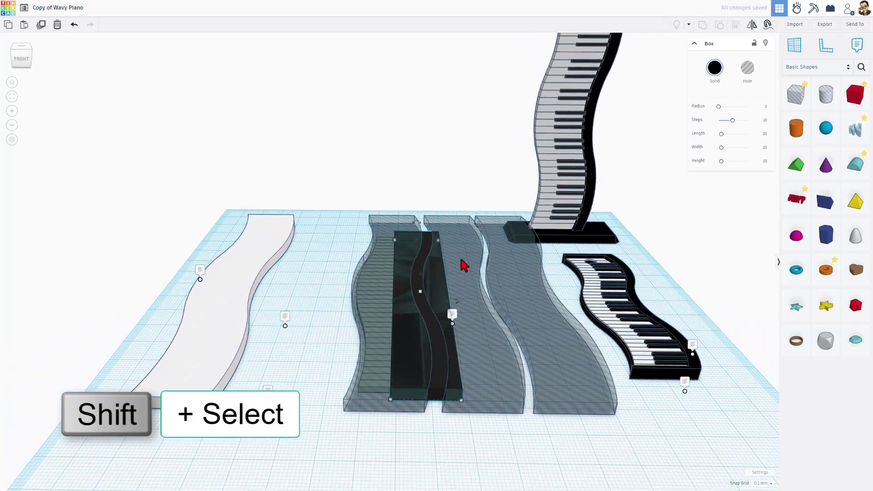
pyautogui.click(417, 189)
pyautogui.click(406, 232)
pyautogui.keyDown('shift'); pyautogui.click(431, 247); pyautogui.keyUp('shift')
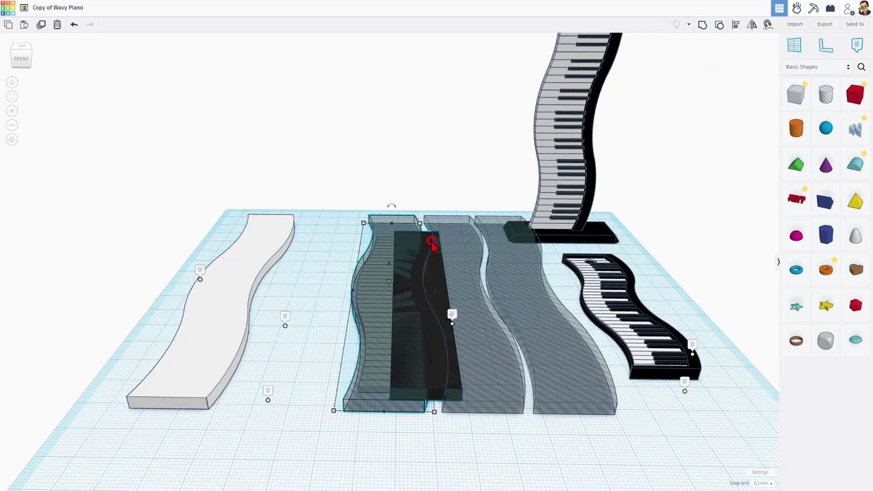
pyautogui.keyDown('shift'); pyautogui.click(445, 236); pyautogui.keyUp('shift')
pyautogui.hotkey('ctrl', 'g')
# Step: Shift the black wavy strip left until it meets the right edge of the white keys
pyautogui.press('Left')
pyautogui.press('Left')
pyautogui.press('Left')
pyautogui.press('Left')
pyautogui.press('Left')
pyautogui.press('Left')
pyautogui.press('Left')
pyautogui.press('Left')
pyautogui.press('Left')
pyautogui.press('Left')
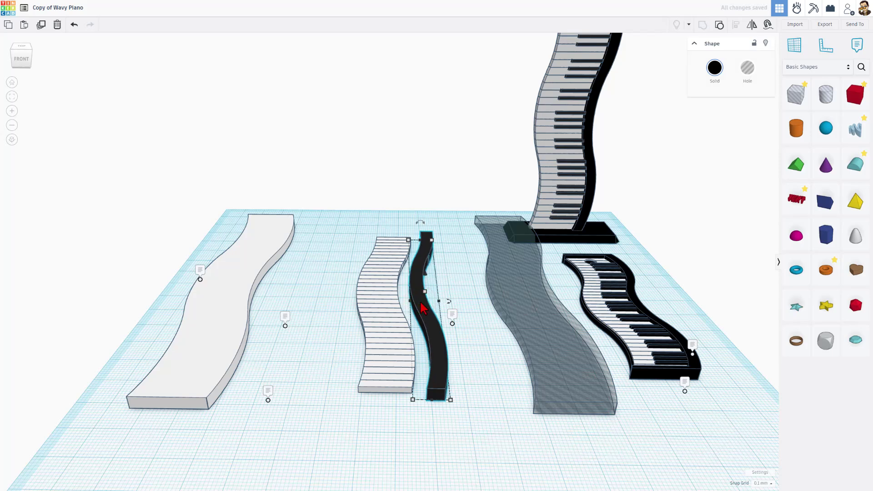
pyautogui.press('Left')
pyautogui.press('Left')
pyautogui.press('Left')
pyautogui.press('Left')
pyautogui.press('Left')
pyautogui.press('Left')
pyautogui.press('Left')
pyautogui.press('Left')
pyautogui.press('Left')
pyautogui.press('Left')
# Step: Place a box on top of the white keys and set its thickness along the keyboard to 1 mm
pyautogui.moveTo(530, 97)
pyautogui.mouseDown(button='right')
pyautogui.moveTo(549, 60)
pyautogui.moveTo(528, 111)
pyautogui.moveTo(516, 83)
pyautogui.moveTo(513, 221)
pyautogui.mouseUp(button='right')
pyautogui.moveTo(413, 251); pyautogui.dragTo(388, 278, button='right')
pyautogui.scroll(3, 411, 250)
pyautogui.scroll(2, 413, 248)
pyautogui.press('Escape')
pyautogui.scroll(2, 402, 164)
pyautogui.moveTo(855, 95); pyautogui.dragTo(390, 206)
pyautogui.press('c')
pyautogui.moveTo(390, 134); pyautogui.dragTo(408, 165)
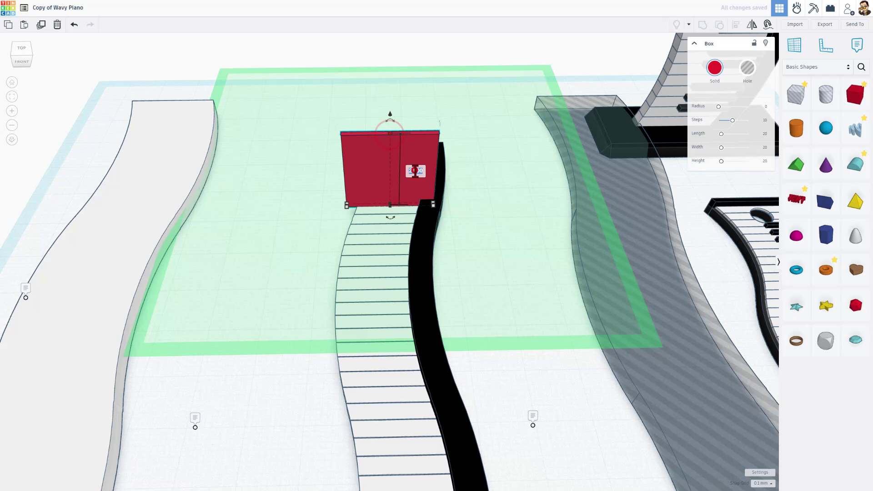
pyautogui.write('1')
pyautogui.press('Return')
# Step: Shorten the thin bar, place it over the seam between the second and third white keys, and color it custom black
pyautogui.scroll(2, 415, 170)
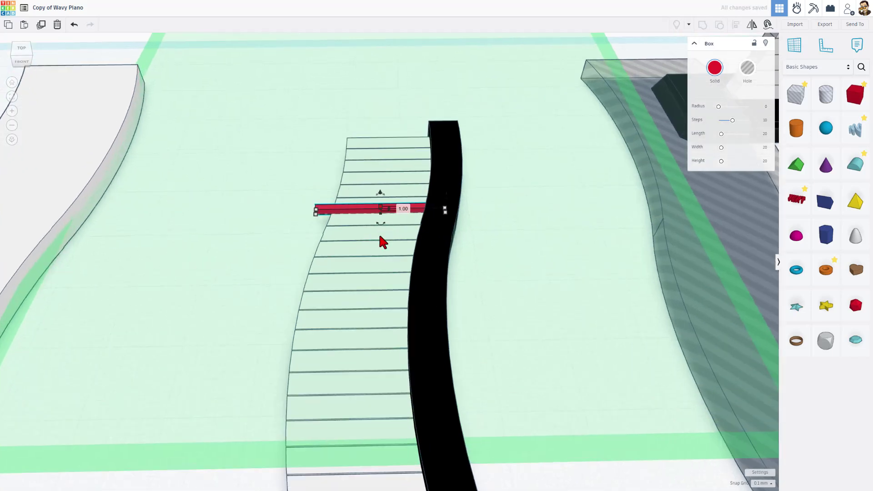
pyautogui.moveTo(315, 211); pyautogui.dragTo(404, 162)
pyautogui.click(723, 61)
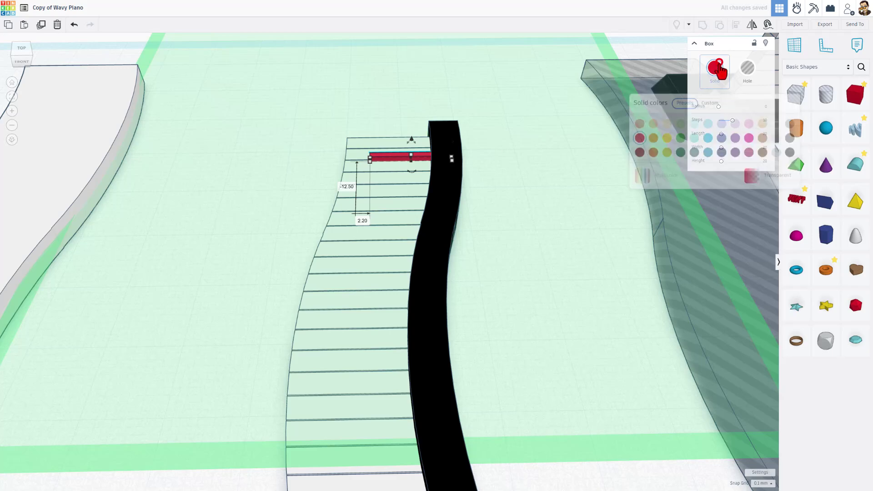
pyautogui.click(704, 105)
pyautogui.moveTo(669, 157); pyautogui.dragTo(615, 217)
pyautogui.click(512, 185)
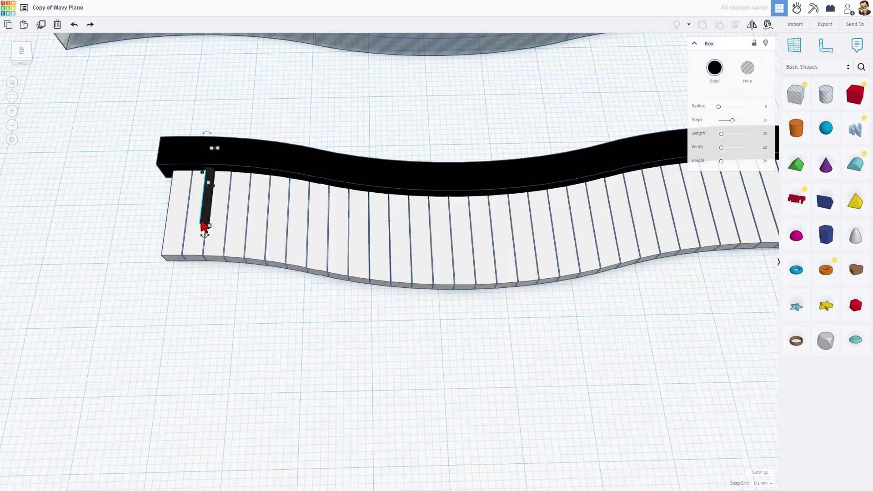
# Step: Duplicate the black key and shift the copy along the keyboard to the next white-key seam
pyautogui.scroll(1, 206, 231)
pyautogui.moveTo(207, 228); pyautogui.dragTo(207, 253)
pyautogui.hotkey('ctrl', 'd')
pyautogui.click(203, 226)
pyautogui.press('Right')
pyautogui.press('Right')
pyautogui.press('Right')
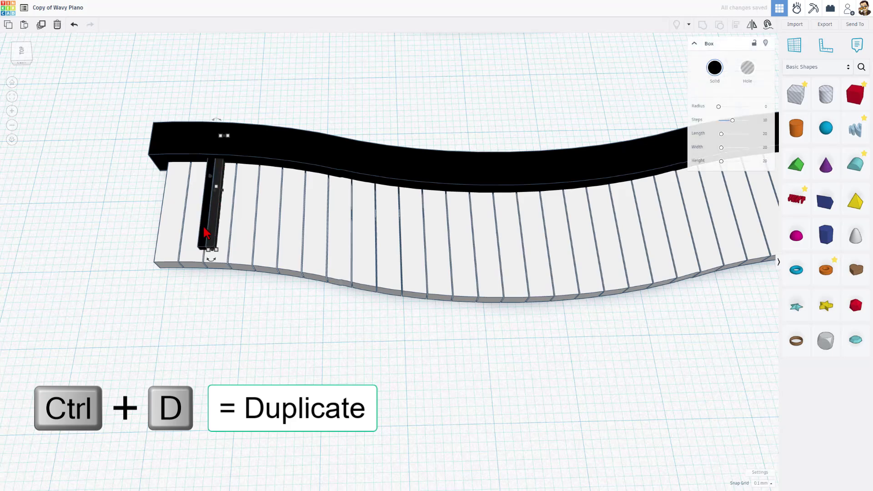
pyautogui.press('Right')
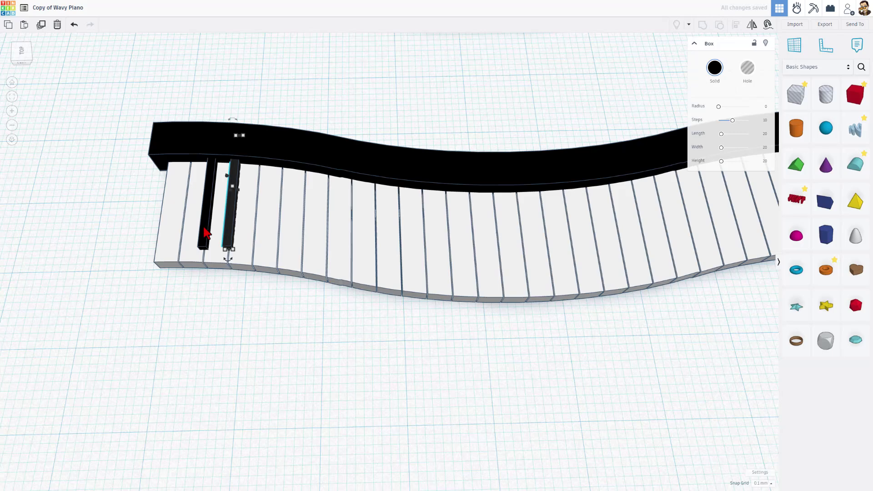
# Step: Repeat the spaced duplication until black keys cover the remaining seams along the whole keyboard
pyautogui.hotkey('ctrl', 'd')
pyautogui.hotkey('ctrl', 'd')
pyautogui.hotkey('ctrl', 'd')
pyautogui.hotkey('ctrl', 'd')
pyautogui.hotkey('ctrl', 'd')
pyautogui.hotkey('ctrl', 'd')
pyautogui.hotkey('ctrl', 'd')
pyautogui.hotkey('ctrl', 'd')
pyautogui.hotkey('ctrl', 'd')
pyautogui.hotkey('ctrl', 'd')
pyautogui.hotkey('ctrl', 'd')
pyautogui.hotkey('ctrl', 'd')
pyautogui.hotkey('ctrl', 'd')
pyautogui.hotkey('ctrl', 'd')
pyautogui.hotkey('ctrl', 'd')
pyautogui.hotkey('ctrl', 'd')
pyautogui.hotkey('ctrl', 'd')
pyautogui.hotkey('ctrl', 'd')
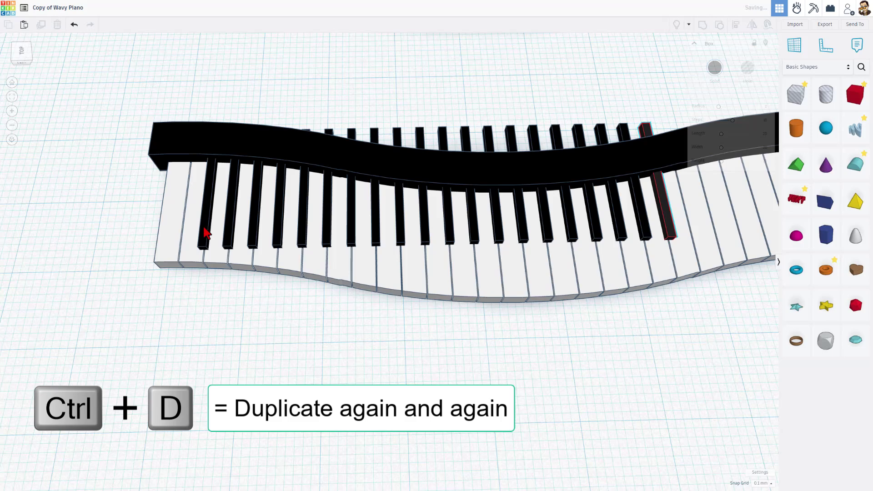
pyautogui.hotkey('ctrl', 'd')
pyautogui.hotkey('ctrl', 'd')
pyautogui.hotkey('ctrl', 'd')
pyautogui.hotkey('ctrl', 'd')
pyautogui.scroll(-1, 203, 227)
pyautogui.scroll(-2, 203, 238)
pyautogui.hotkey('ctrl', 'd')
pyautogui.hotkey('ctrl', 'd')
pyautogui.hotkey('ctrl', 'd')
pyautogui.hotkey('ctrl', 'd')
pyautogui.hotkey('ctrl', 'd')
pyautogui.hotkey('ctrl', 'd')
pyautogui.hotkey('ctrl', 'd')
# Step: Delete the surplus black keys to leave alternating groups of two and three along the keyboard
pyautogui.click(306, 320)
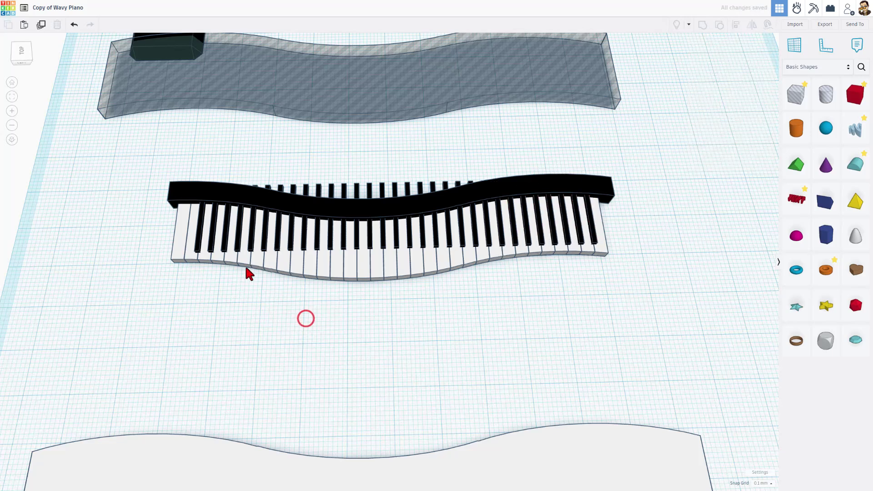
pyautogui.click(225, 237)
pyautogui.press('Delete')
pyautogui.click(278, 237)
pyautogui.press('Delete')
pyautogui.click(317, 241)
pyautogui.press('Delete')
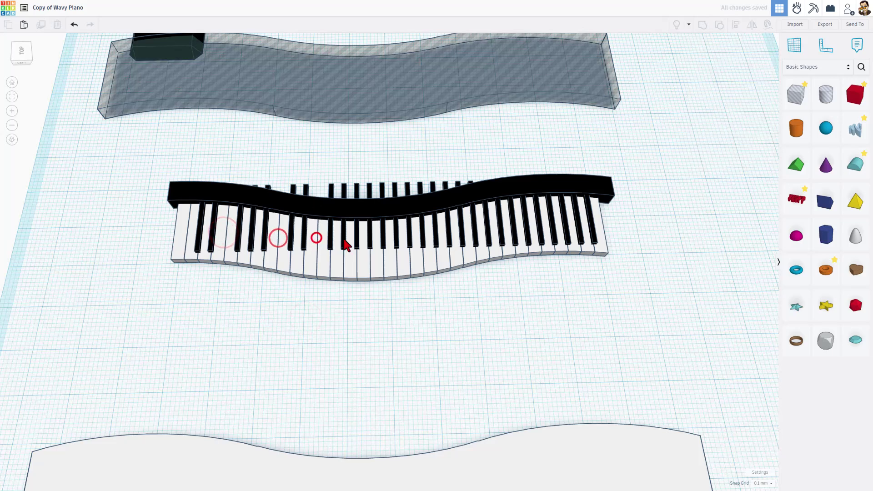
pyautogui.click(368, 238)
pyautogui.press('Delete')
pyautogui.click(409, 237)
pyautogui.press('Delete')
pyautogui.click(461, 234)
pyautogui.press('Delete')
pyautogui.click(555, 237)
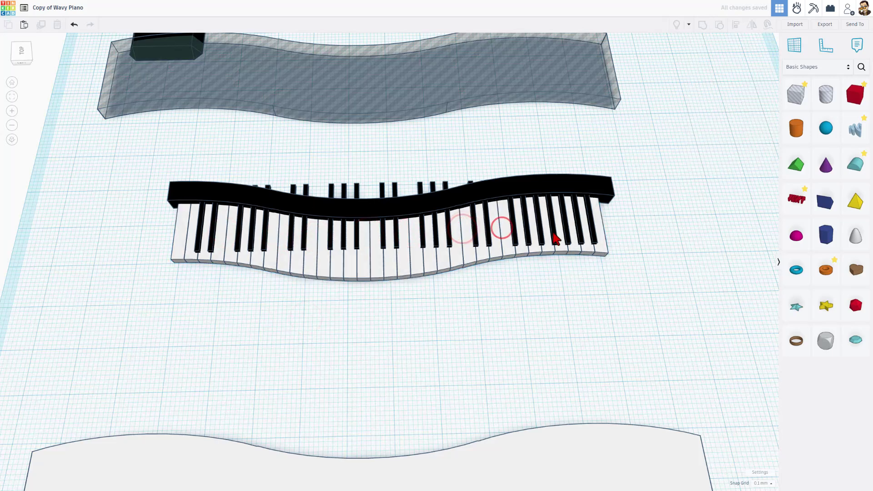
pyautogui.press('Delete')
pyautogui.click(593, 223)
pyautogui.press('Delete')
# Step: Hide the black wavy strip and shift the middle twelve black keys toward the front edge of the white keys
pyautogui.moveTo(468, 298); pyautogui.dragTo(466, 310, button='right')
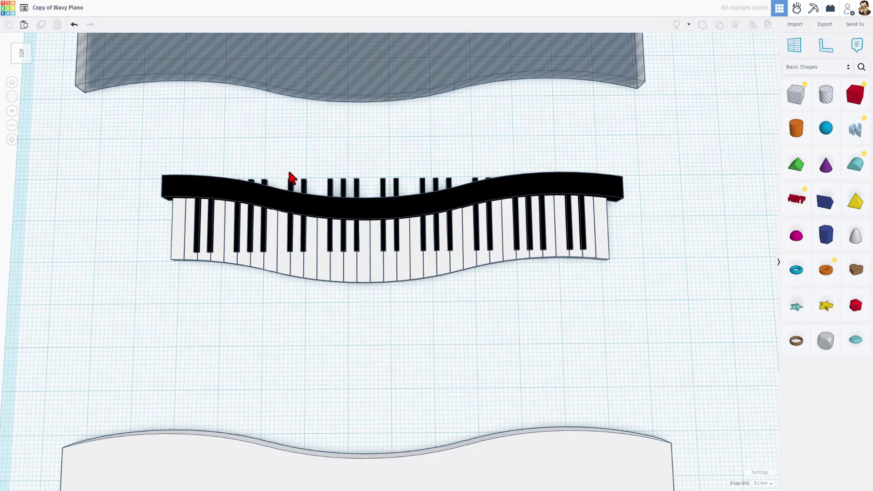
pyautogui.click(252, 192)
pyautogui.click(765, 44)
pyautogui.moveTo(285, 172); pyautogui.dragTo(495, 192)
pyautogui.press('Down')
pyautogui.press('Down')
pyautogui.press('Down')
pyautogui.press('Down')
pyautogui.hotkey('shift', 'Up')
# Step: Shift the central eight black keys further toward the front edge to follow the keyboard's curve
pyautogui.click(325, 181)
pyautogui.moveTo(363, 208); pyautogui.dragTo(454, 201)
pyautogui.press('Down')
pyautogui.press('Down')
pyautogui.press('Down')
pyautogui.press('Down')
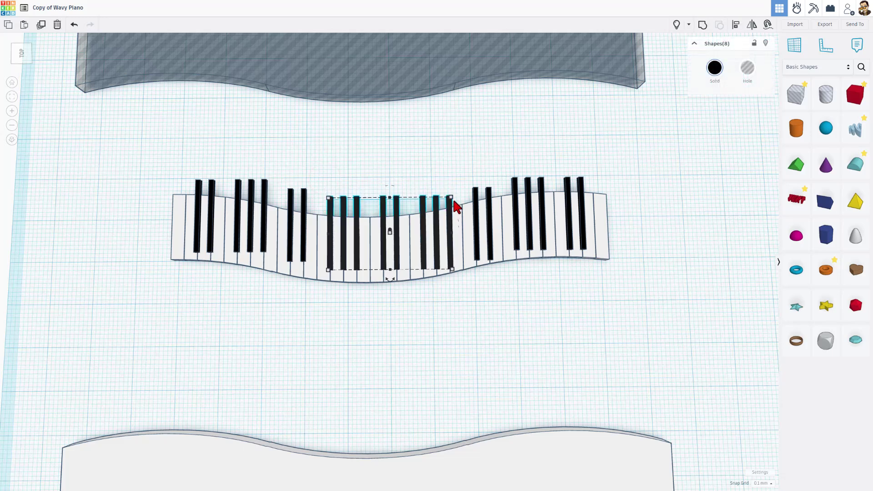
pyautogui.click(374, 139)
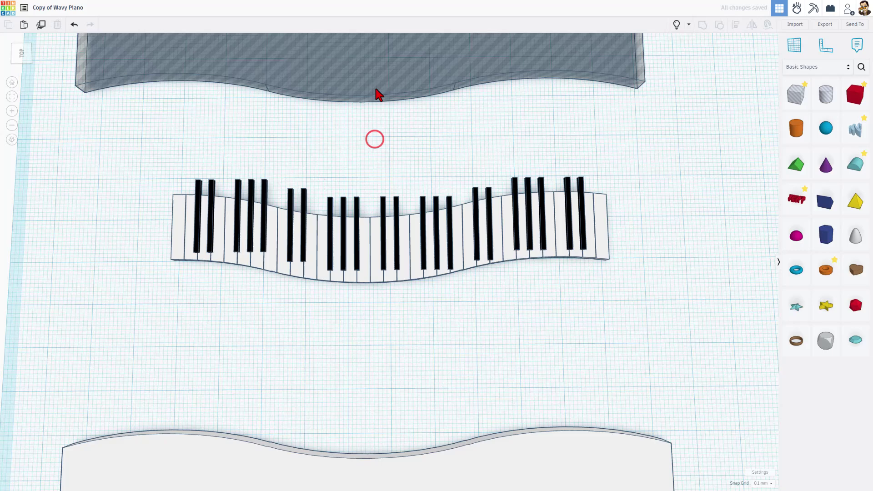
# Step: Move the spare wavy hole over the rear ends of the black keys, aligned with the white keys' back edge
pyautogui.click(376, 88)
pyautogui.hotkey('shift', 'Down')
pyautogui.hotkey('shift', 'Down')
pyautogui.hotkey('shift', 'Down')
pyautogui.hotkey('shift', 'Down')
pyautogui.hotkey('shift', 'Down')
pyautogui.hotkey('shift', 'Down')
pyautogui.hotkey('shift', 'Down')
pyautogui.hotkey('shift', 'Down')
pyautogui.hotkey('shift', 'Down')
pyautogui.hotkey('shift', 'Down')
pyautogui.hotkey('shift', 'Down')
pyautogui.hotkey('shift', 'Down')
pyautogui.hotkey('shift', 'Down')
pyautogui.hotkey('shift', 'Down')
pyautogui.hotkey('shift', 'Down')
pyautogui.hotkey('shift', 'Down')
pyautogui.hotkey('shift', 'Down')
pyautogui.hotkey('shift', 'Down')
pyautogui.hotkey('shift', 'Down')
pyautogui.hotkey('shift', 'Down')
pyautogui.press('Down')
pyautogui.press('Down')
# Step: Duplicate the wavy hole and shift the copy forward until it covers only the front ends of the black keys
pyautogui.hotkey('ctrl', 'd')
pyautogui.press('Down')
pyautogui.press('Down')
pyautogui.press('Down')
pyautogui.press('Down')
pyautogui.press('Down')
pyautogui.press('Down')
pyautogui.press('Down')
pyautogui.press('Down')
pyautogui.press('Down')
pyautogui.press('Down')
pyautogui.press('Down')
pyautogui.press('Down')
pyautogui.press('Down')
pyautogui.press('Down')
pyautogui.press('Down')
pyautogui.press('Down')
pyautogui.press('Down')
pyautogui.press('Down')
pyautogui.press('Down')
pyautogui.press('Down')
pyautogui.press('Down')
pyautogui.press('Down')
pyautogui.press('Down')
pyautogui.press('Down')
pyautogui.press('Down')
pyautogui.press('Down')
pyautogui.press('Down')
pyautogui.press('Down')
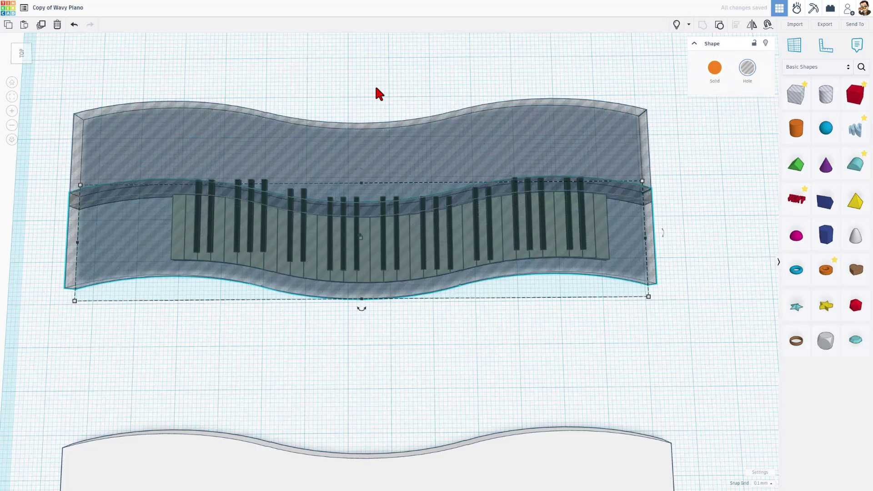
pyautogui.press('Up')
pyautogui.press('Up')
pyautogui.press('Down')
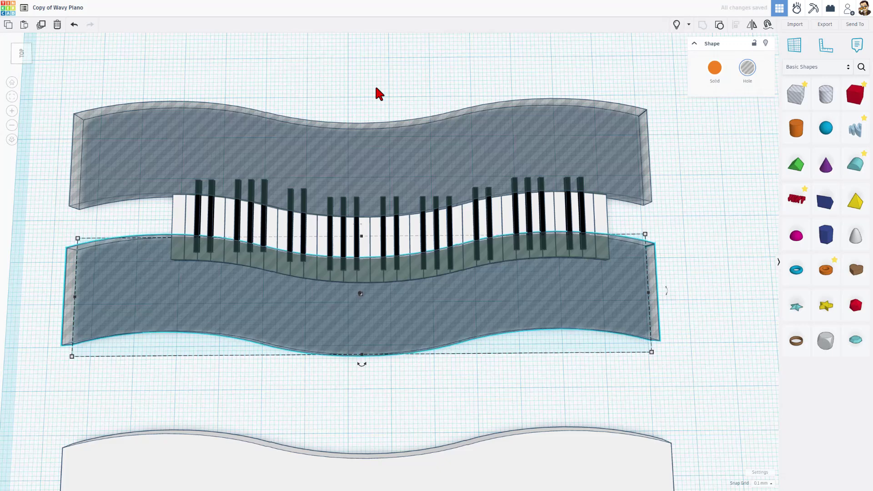
# Step: Hide the white keys and group the black keys with both wavy holes to trim their ends
pyautogui.click(172, 218)
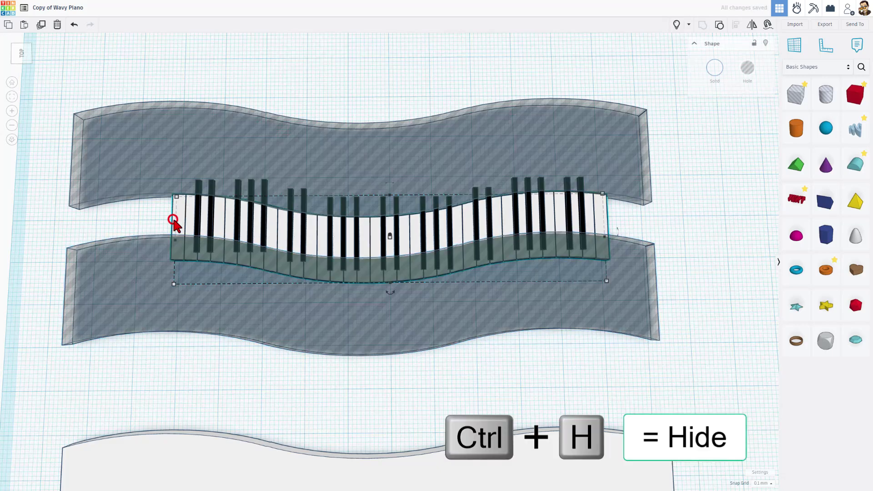
pyautogui.click(766, 48)
pyautogui.moveTo(256, 222); pyautogui.dragTo(589, 291)
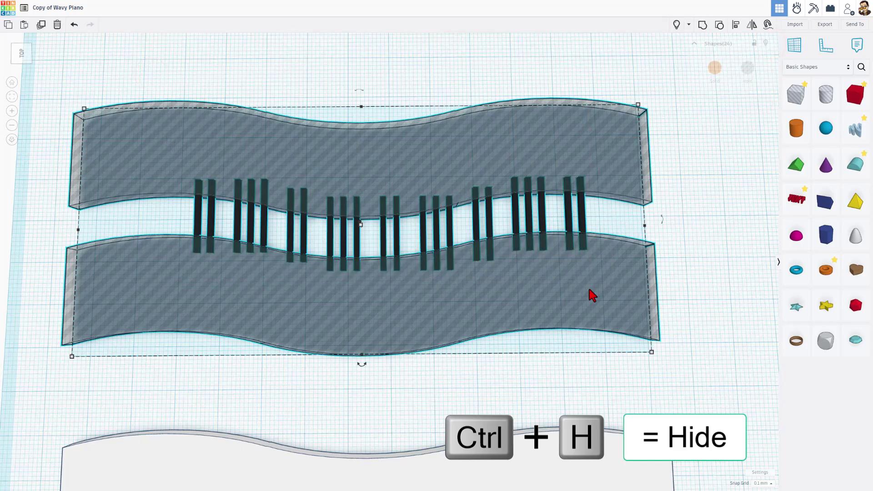
pyautogui.hotkey('ctrl', 'g')
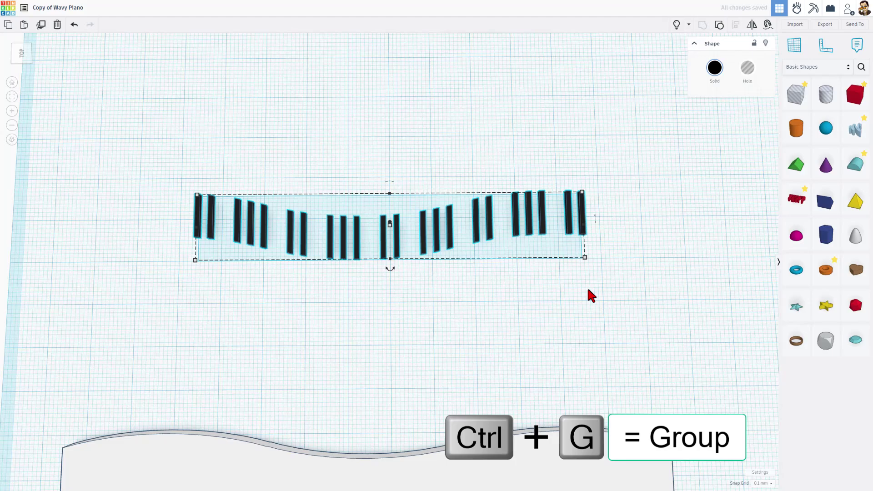
# Step: Show all hidden shapes and return to perspective view
pyautogui.click(677, 25)
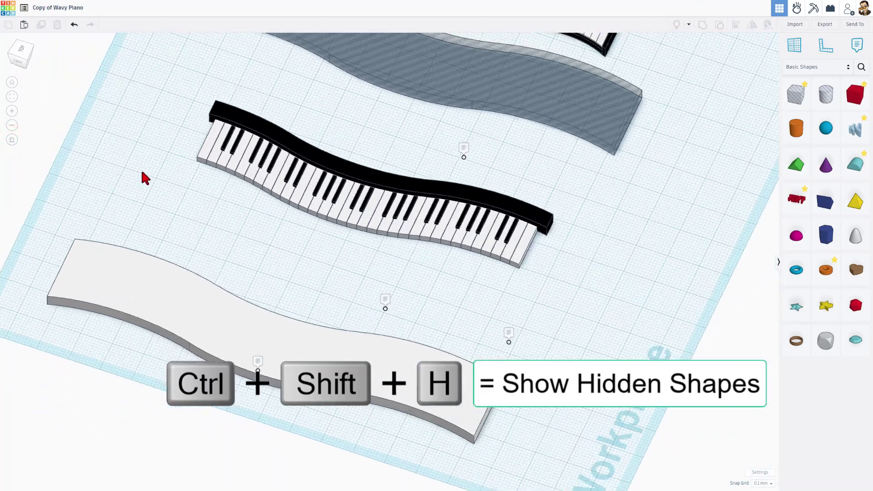
pyautogui.click(10, 139)
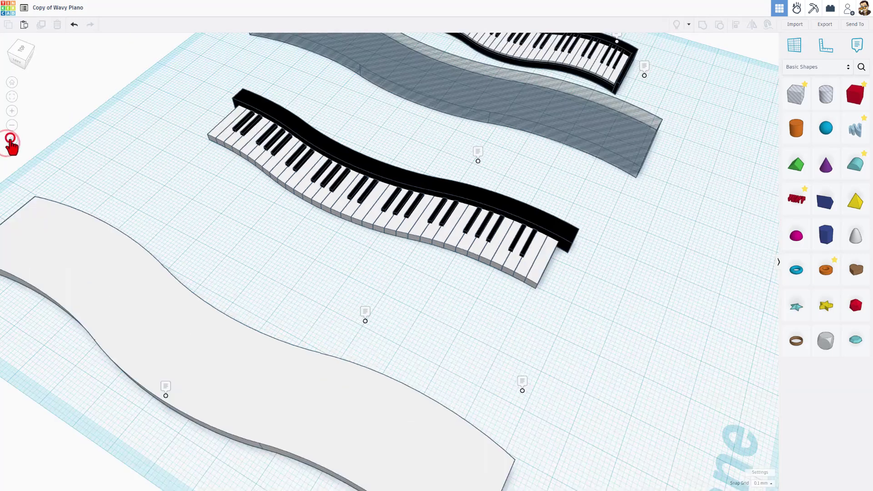
pyautogui.scroll(2, 346, 253)
pyautogui.moveTo(356, 247); pyautogui.dragTo(314, 257, button='right')
# Step: Nudge the trimmed black keys slightly back toward the black wavy strip
pyautogui.click(380, 182)
pyautogui.press('Up')
pyautogui.press('Up')
pyautogui.press('Up')
pyautogui.press('Up')
pyautogui.press('Up')
pyautogui.press('Up')
pyautogui.press('Up')
pyautogui.click(302, 226)
pyautogui.moveTo(403, 269); pyautogui.dragTo(524, 265, button='right')
pyautogui.scroll(3, 445, 252)
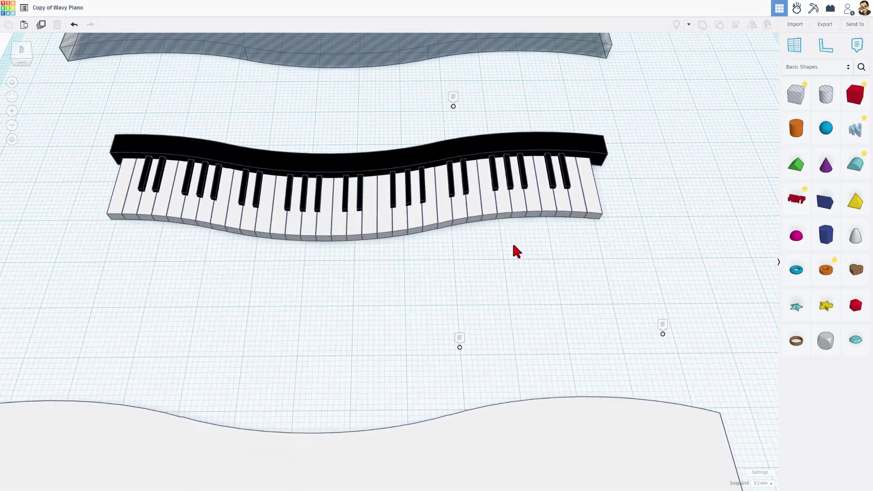